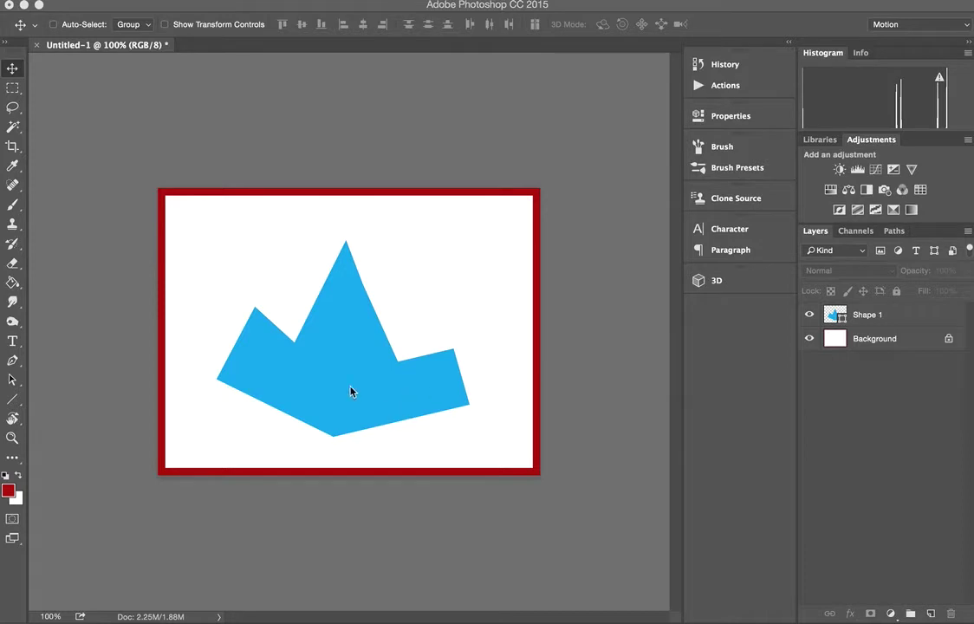
- Rename the Shape 1 layer as ProjectionMap
{"action": "left_click", "coordinate": [863, 320]}
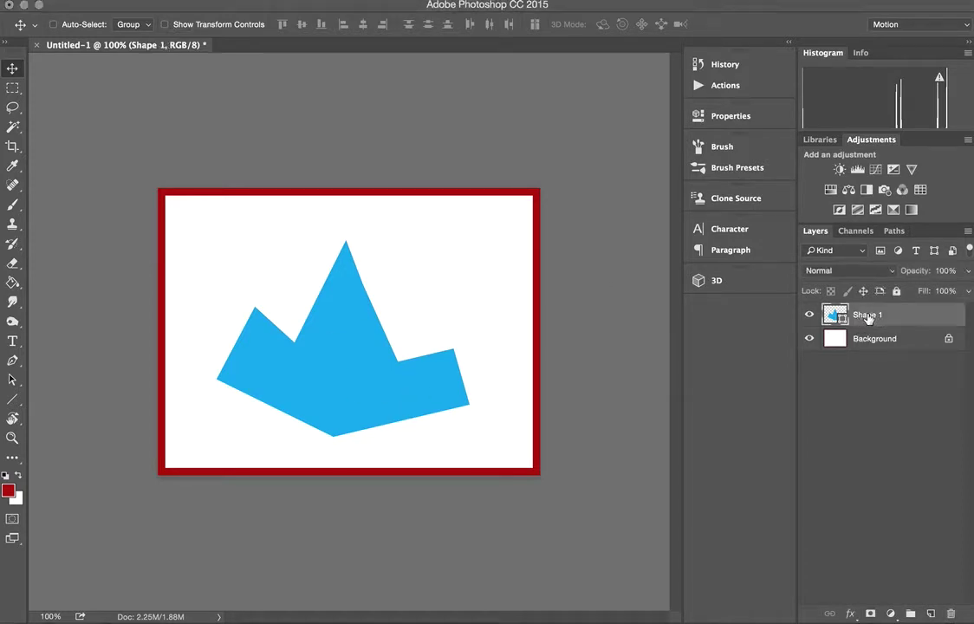
{"action": "double_click", "coordinate": [865, 317]}
{"action": "type", "text": "ProjectionMap"}
{"action": "key", "text": "Return"}
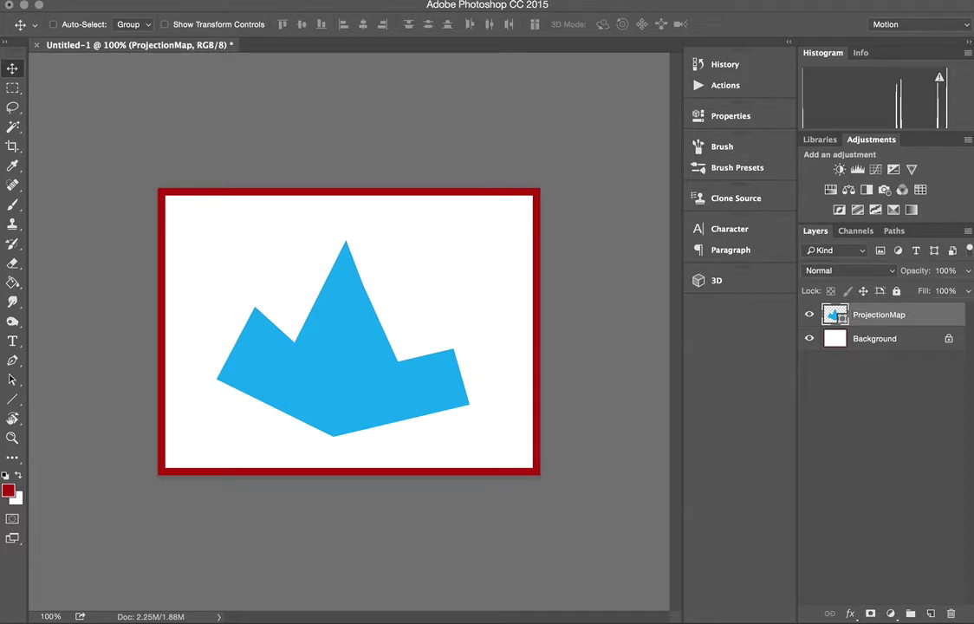
- Save the document in Photoshop format to the Desktop as mask_PARK.psd, keeping its layers
{"action": "left_click", "coordinate": [9, 0]}
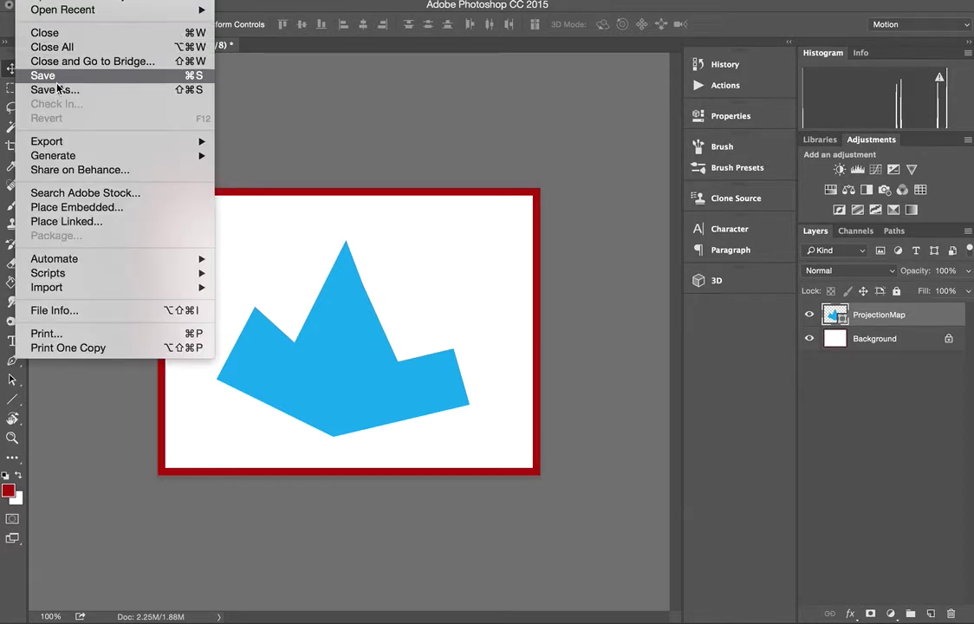
{"action": "left_click", "coordinate": [56, 81]}
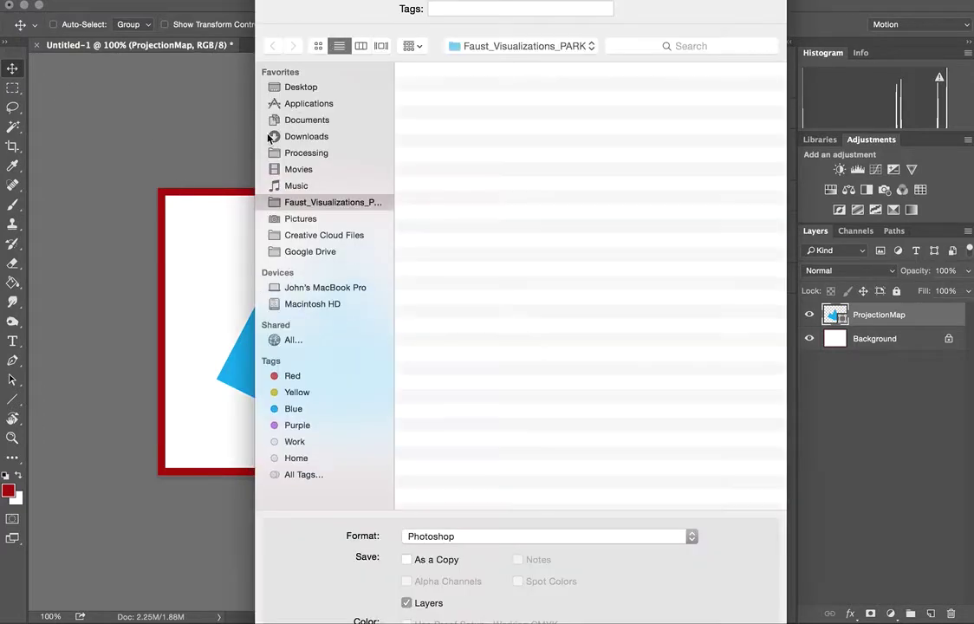
{"action": "key", "text": "super+shift+d"}
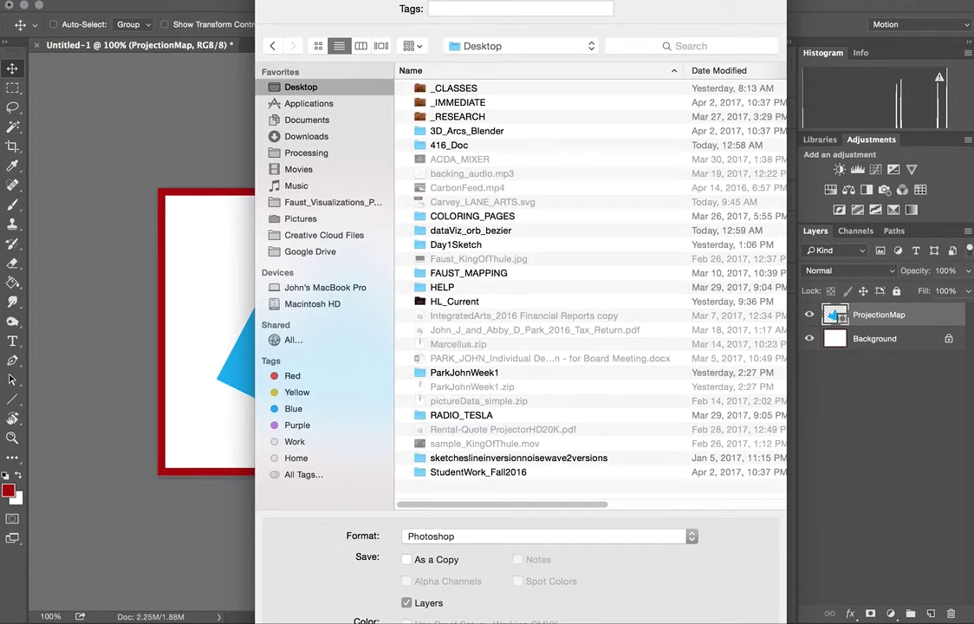
{"action": "key", "text": "Return"}
{"action": "left_click", "coordinate": [619, 213]}
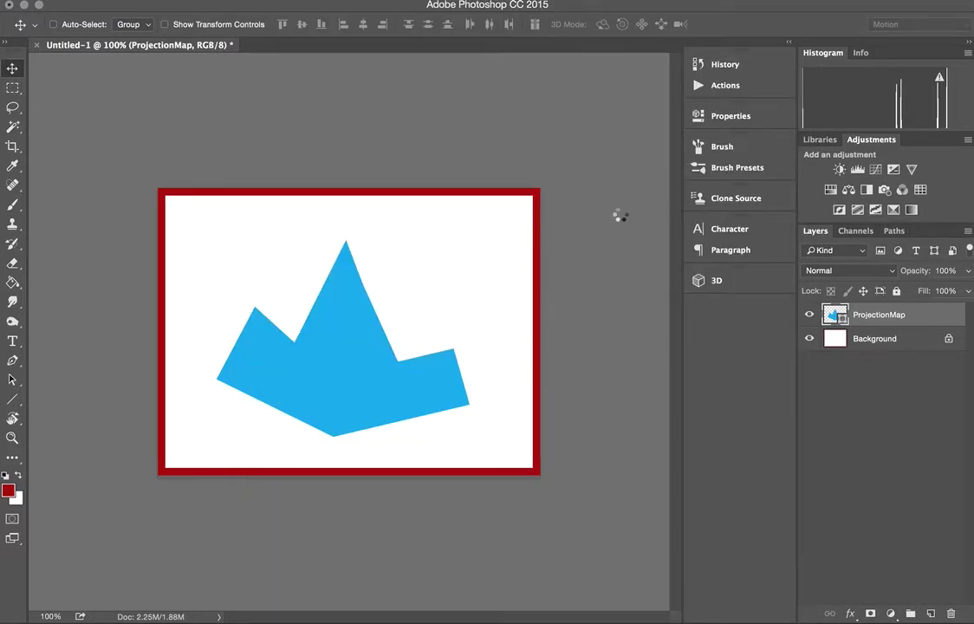
- Switch to After Effects, then move and enlarge its window to fill the screen
{"action": "key", "text": "super+Tab"}
{"action": "key", "text": "super+Tab"}
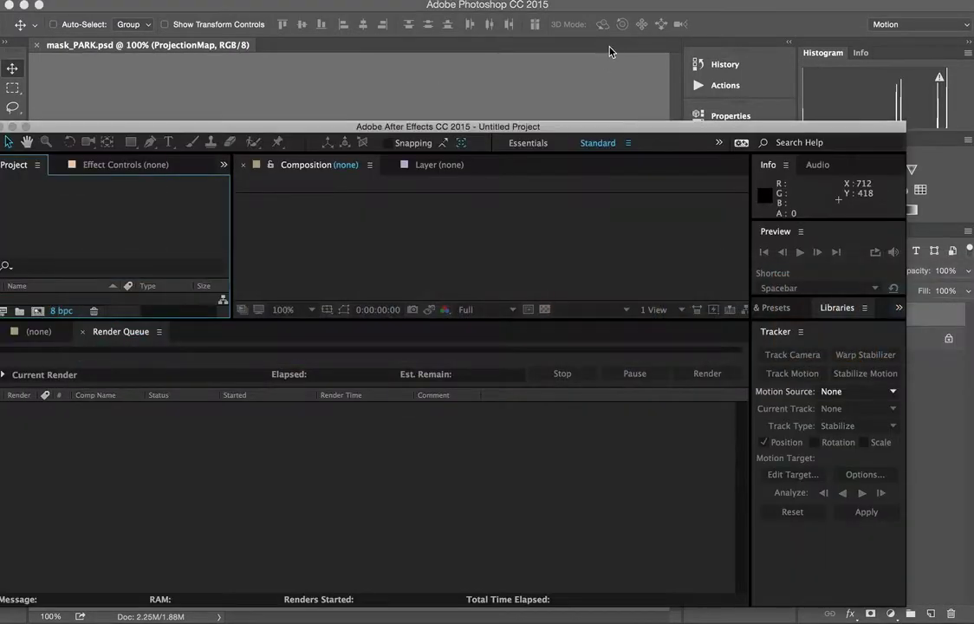
{"action": "left_click_drag", "start_coordinate": [331, 128], "coordinate": [344, 14]}
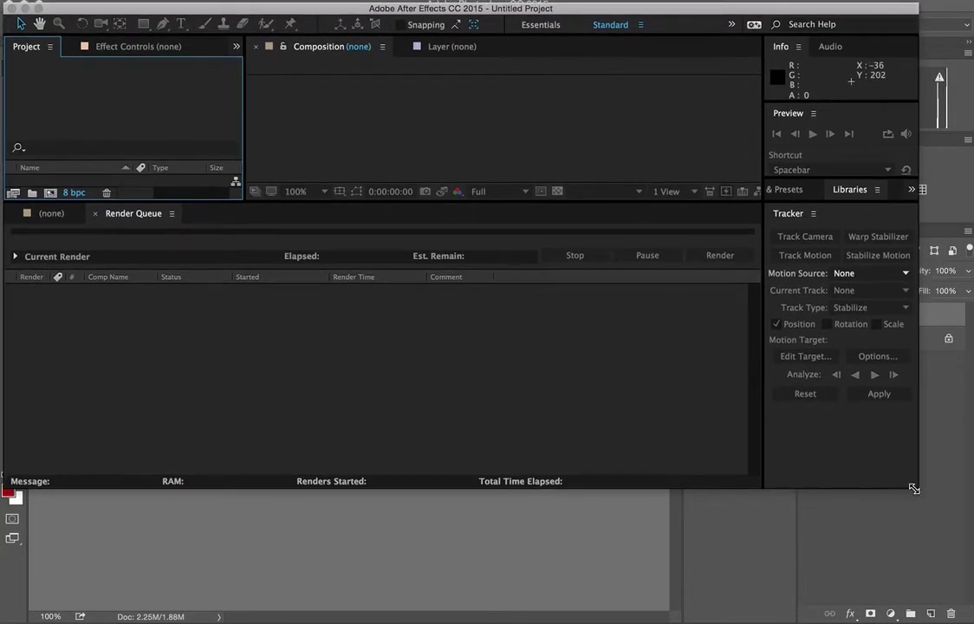
{"action": "left_click_drag", "start_coordinate": [913, 489], "coordinate": [972, 619]}
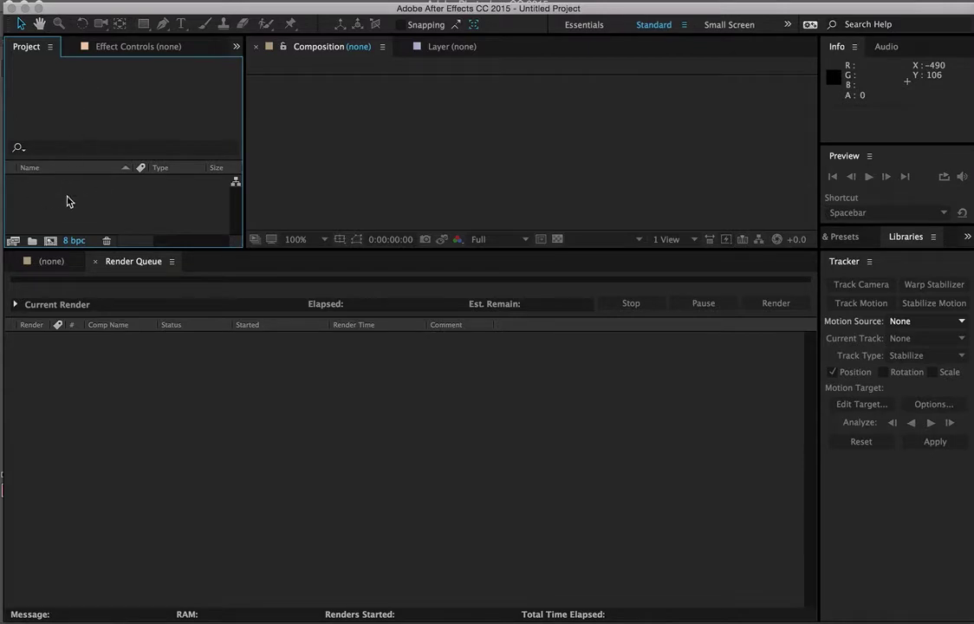
- Choose mask_PARK.psd on the Desktop as the file to import and set its import type to Composition
{"action": "left_click", "coordinate": [45, 5]}
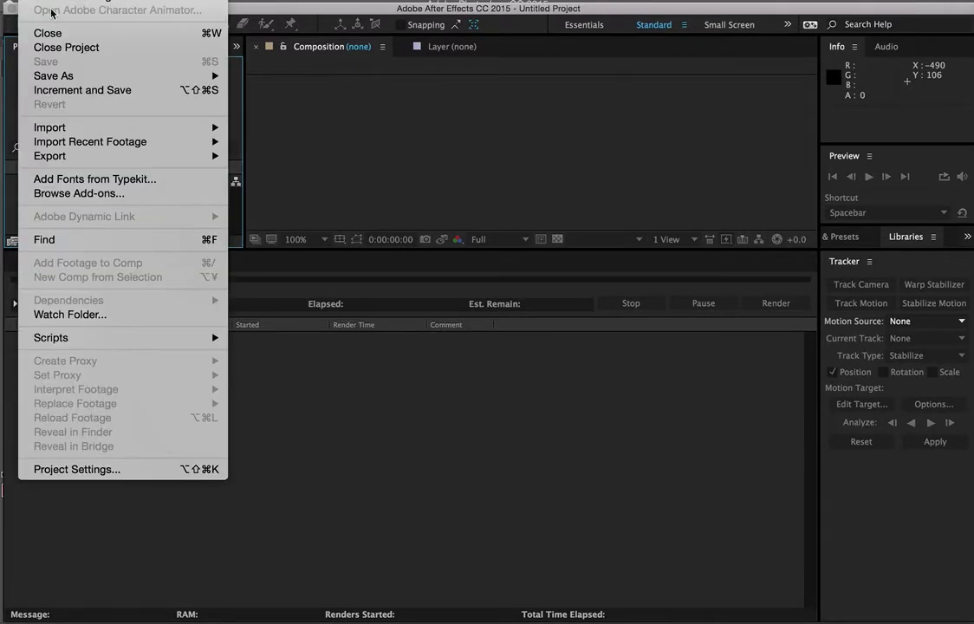
{"action": "mouse_move", "coordinate": [63, 128]}
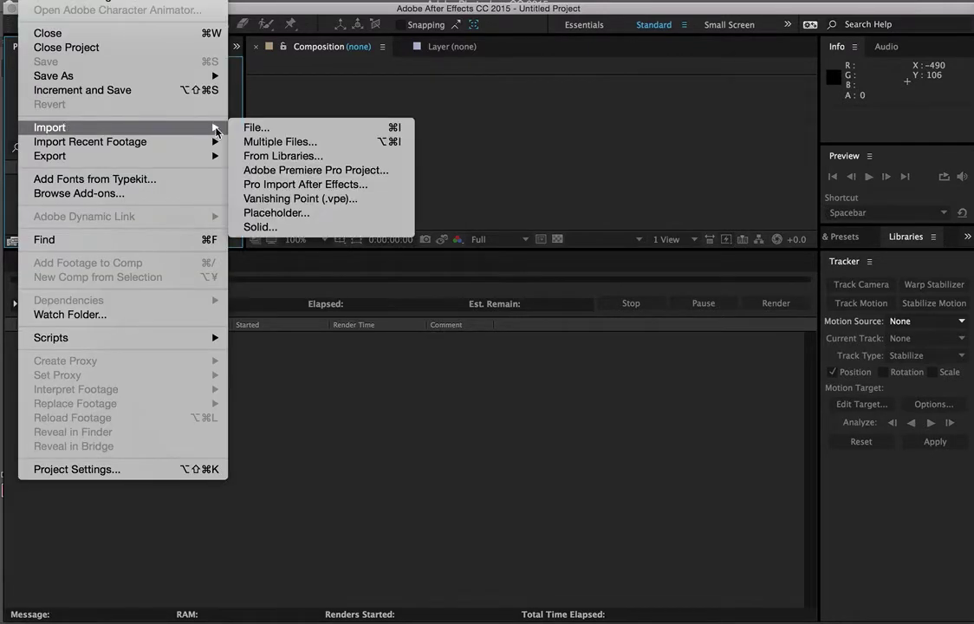
{"action": "left_click", "coordinate": [253, 128]}
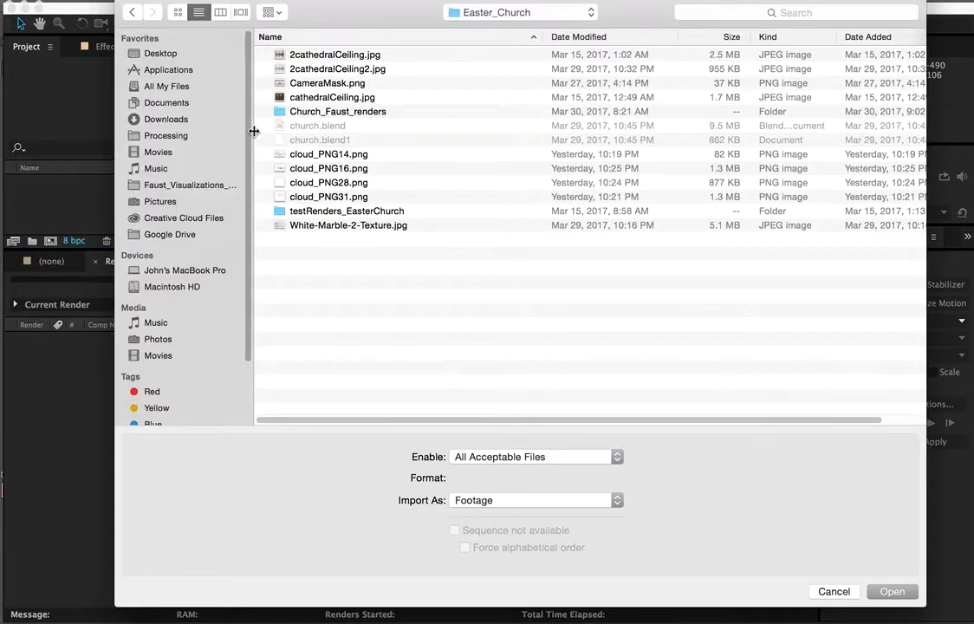
{"action": "left_click_drag", "start_coordinate": [282, 2], "coordinate": [280, 38]}
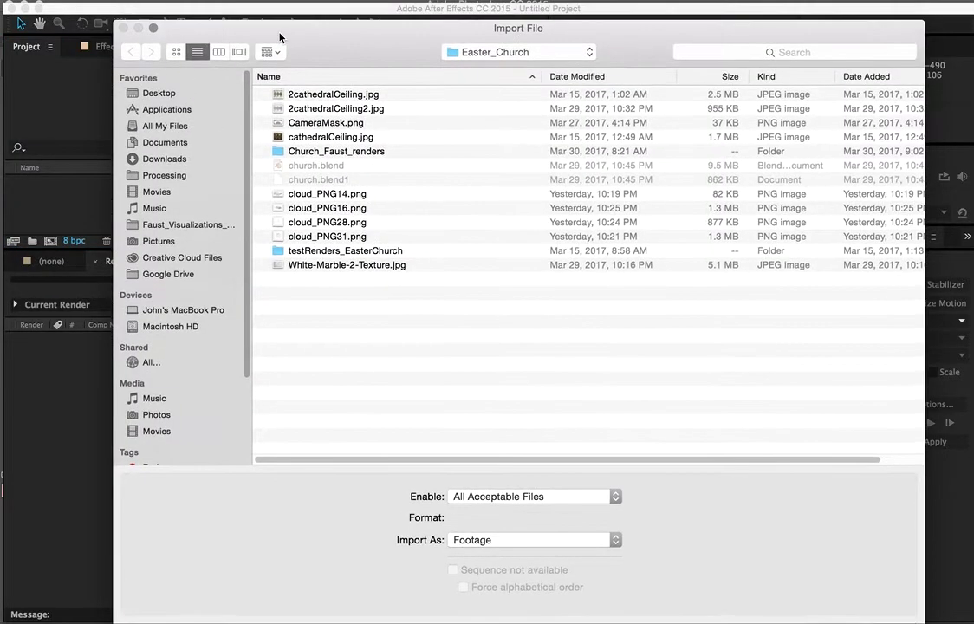
{"action": "left_click", "coordinate": [185, 93]}
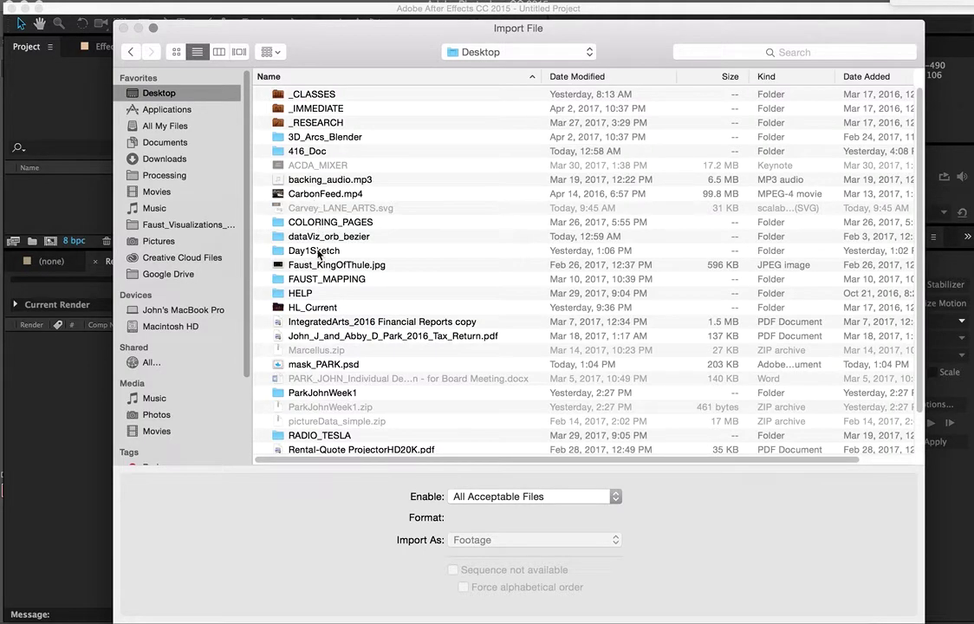
{"action": "scroll", "coordinate": [303, 286], "scroll_direction": "down", "scroll_amount": 3}
{"action": "left_click", "coordinate": [315, 319]}
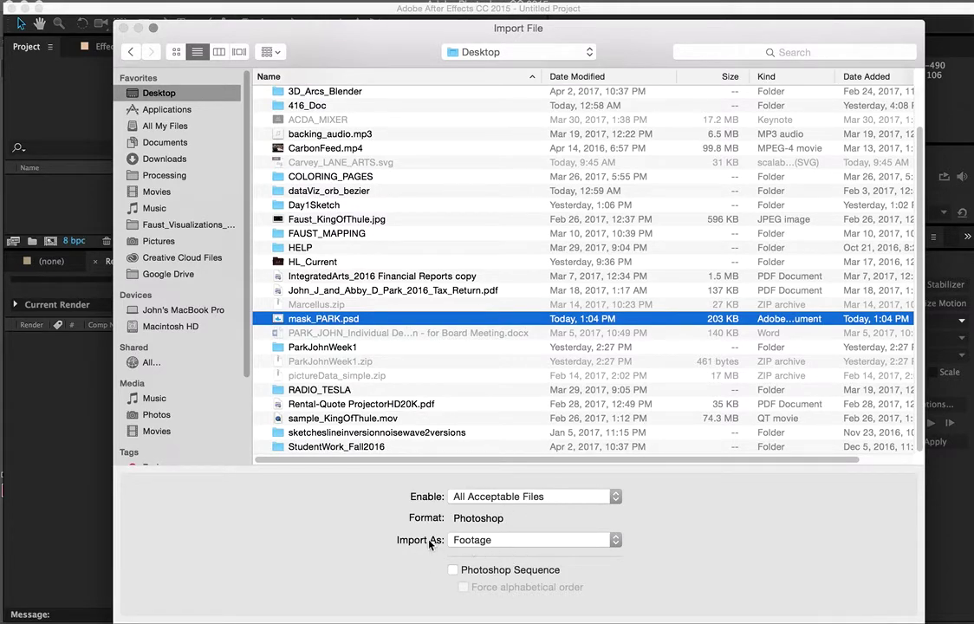
{"action": "left_click", "coordinate": [479, 541]}
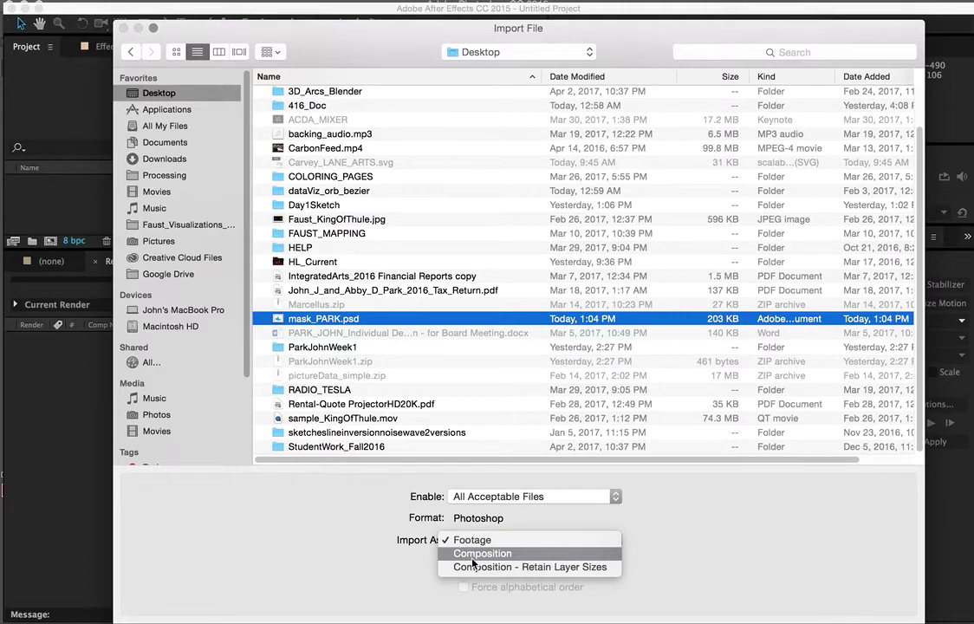
{"action": "left_click", "coordinate": [473, 555]}
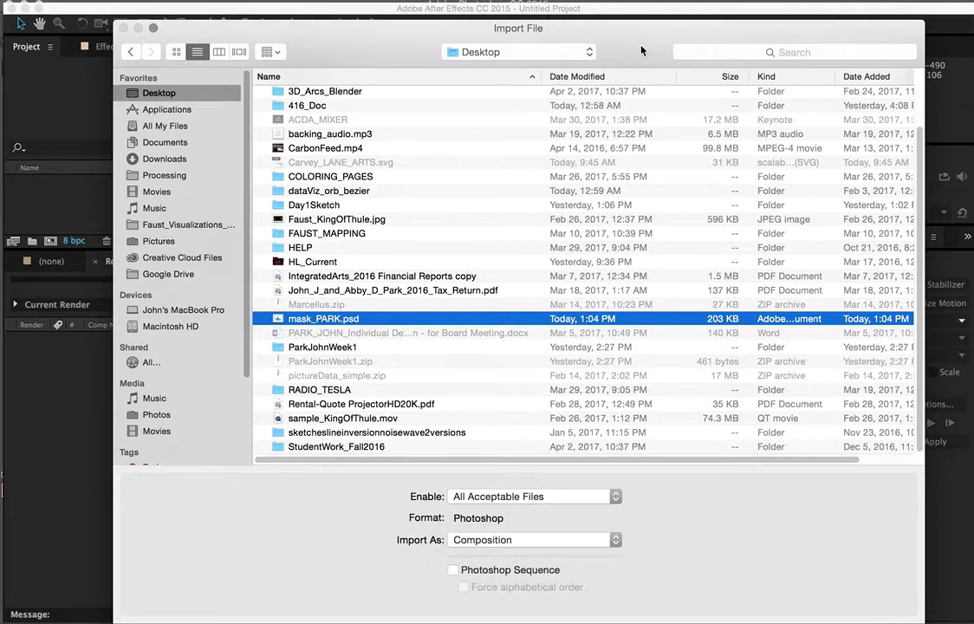
- Import the chosen Photoshop file as a composition with layer styles merged into footage
{"action": "left_click_drag", "start_coordinate": [641, 51], "coordinate": [594, 19]}
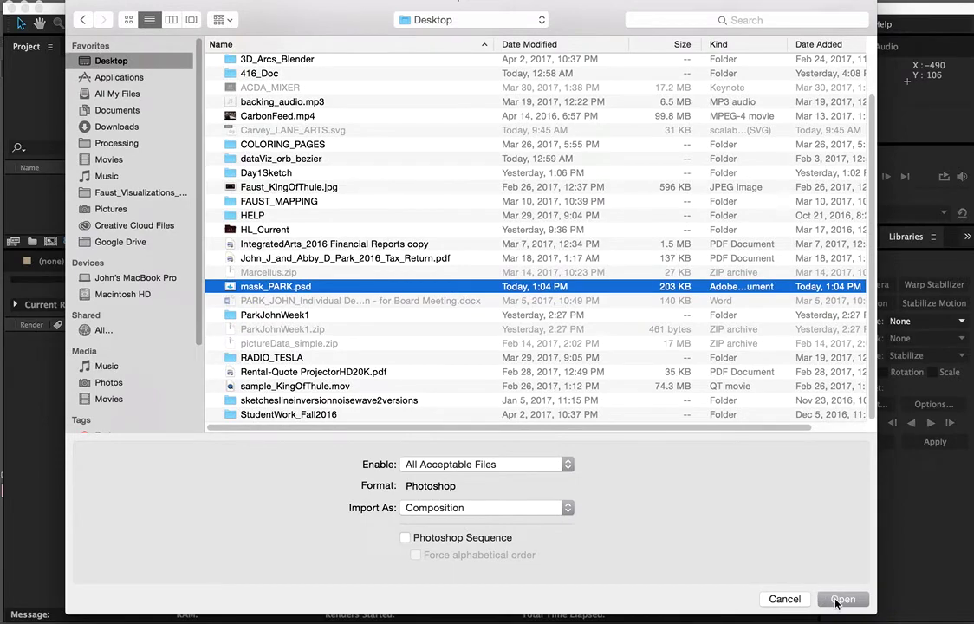
{"action": "left_click", "coordinate": [838, 600]}
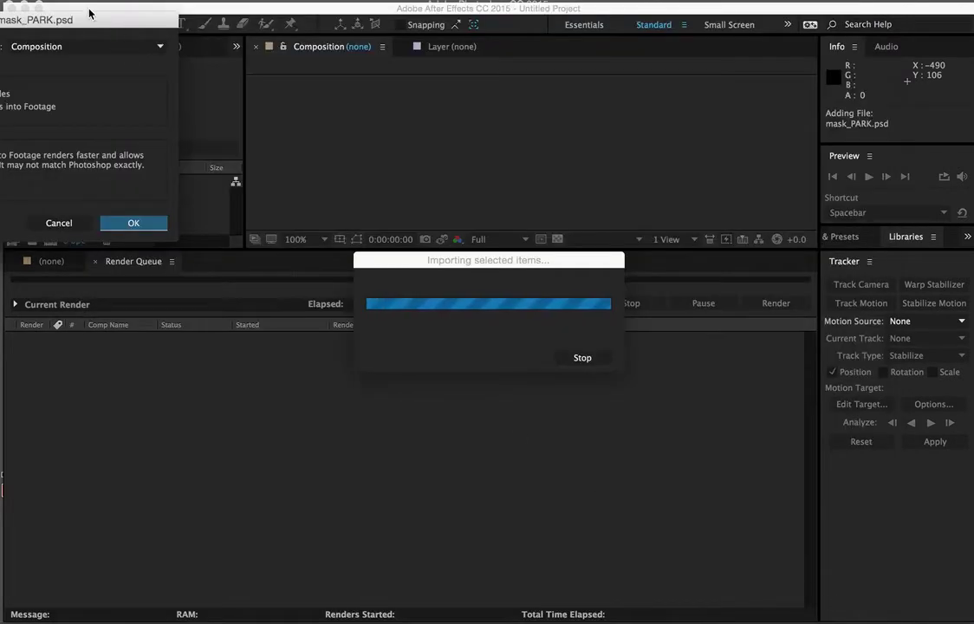
{"action": "left_click_drag", "start_coordinate": [78, 13], "coordinate": [234, 58]}
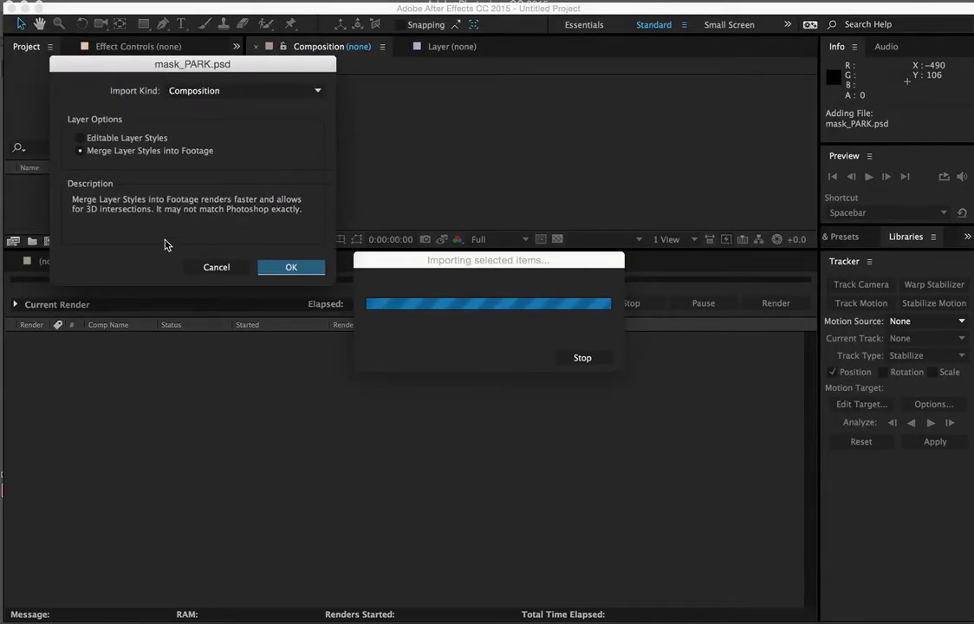
{"action": "left_click", "coordinate": [290, 269]}
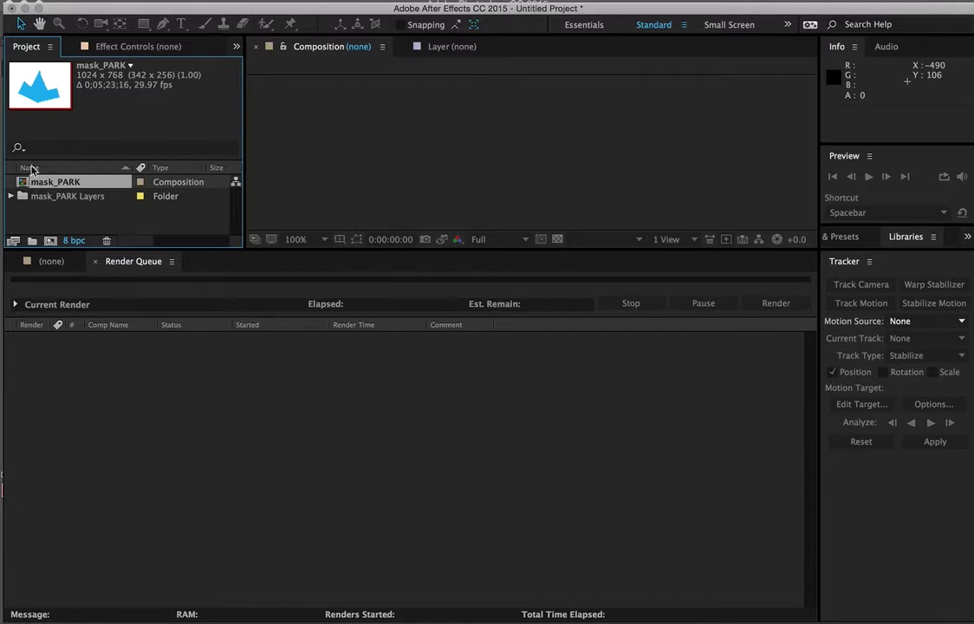
- Give the project and composition area more height and open the mask_PARK composition
{"action": "left_click_drag", "start_coordinate": [68, 248], "coordinate": [74, 436]}
{"action": "left_click", "coordinate": [237, 48]}
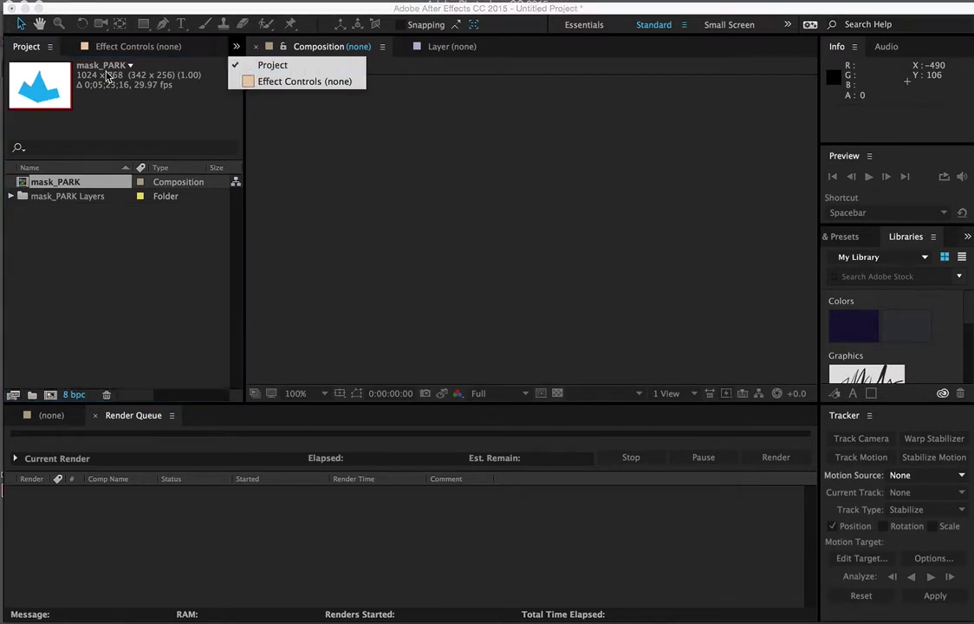
{"action": "left_click", "coordinate": [50, 220]}
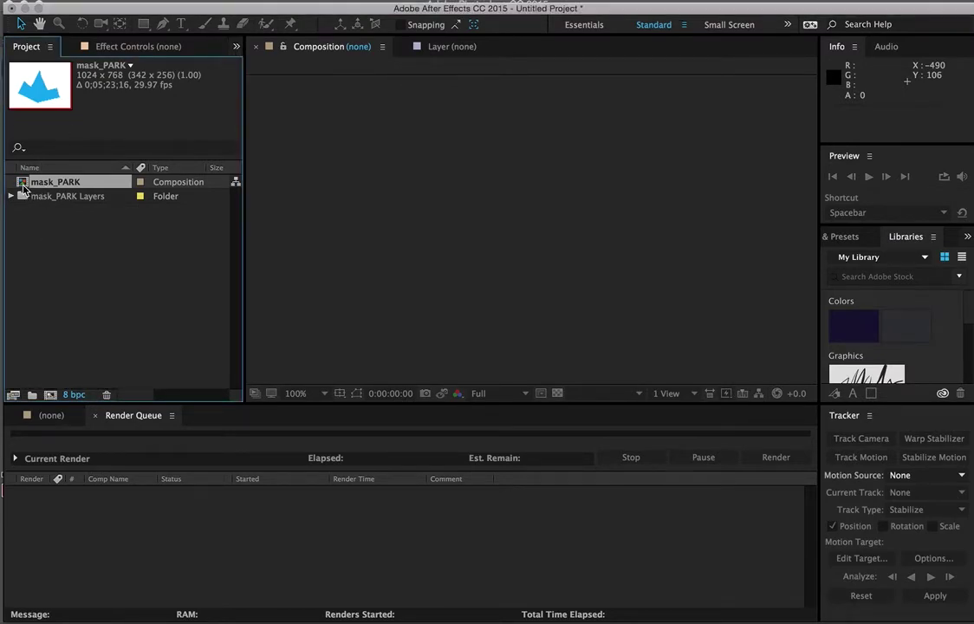
{"action": "double_click", "coordinate": [24, 184]}
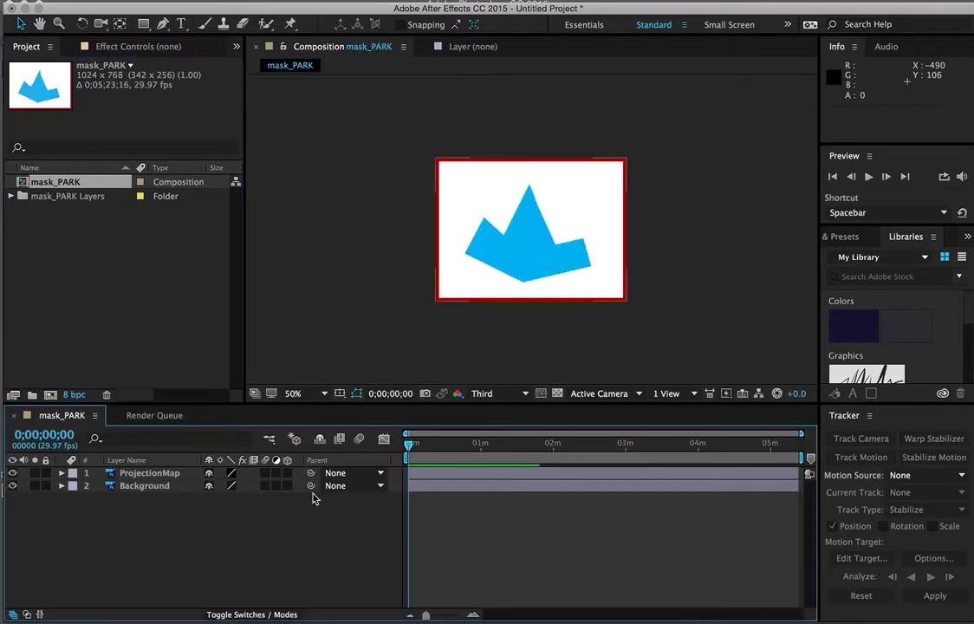
- Check both layers by toggling their visibility, leave only Background hidden, and move the current time to 0;00;35;07
{"action": "left_click_drag", "start_coordinate": [493, 453], "coordinate": [533, 450]}
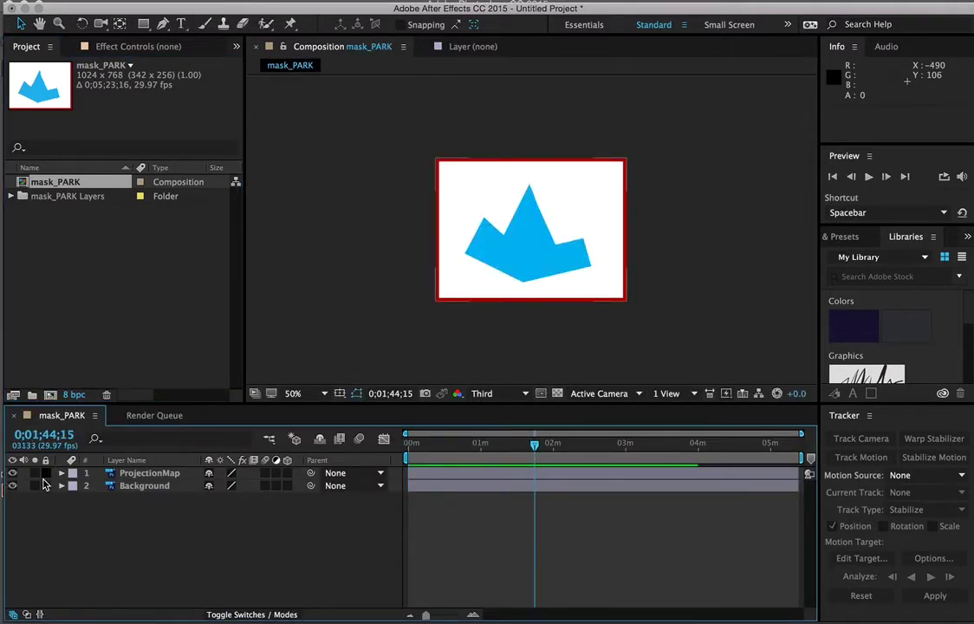
{"action": "left_click", "coordinate": [13, 486]}
{"action": "left_click", "coordinate": [13, 486]}
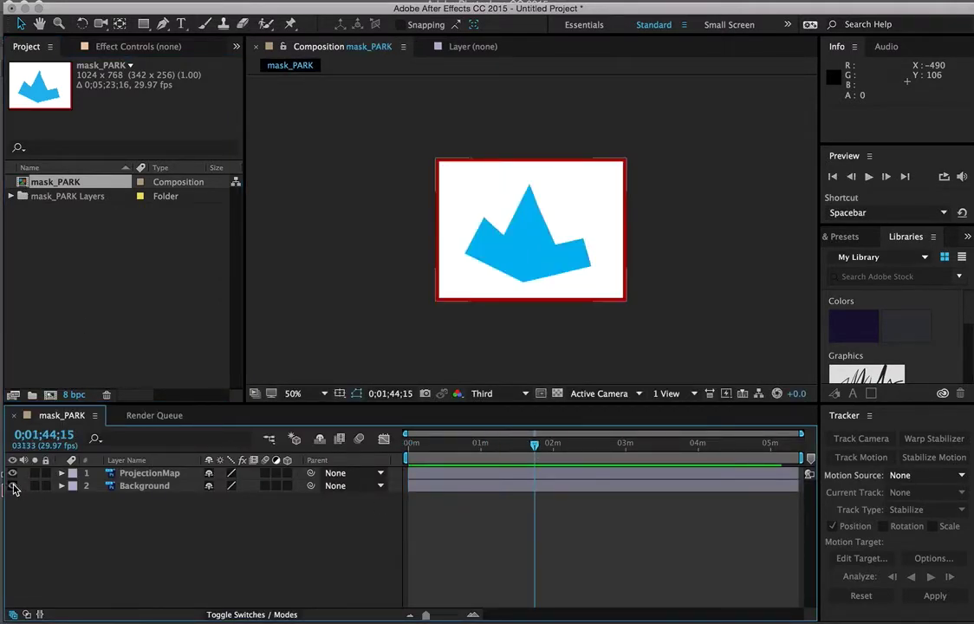
{"action": "left_click", "coordinate": [13, 473]}
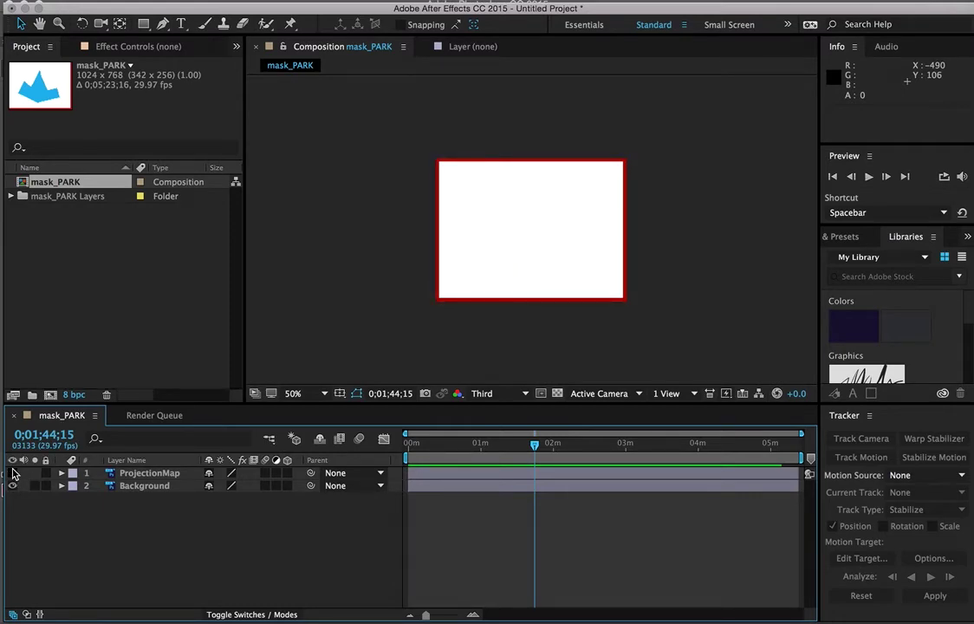
{"action": "left_click", "coordinate": [13, 473]}
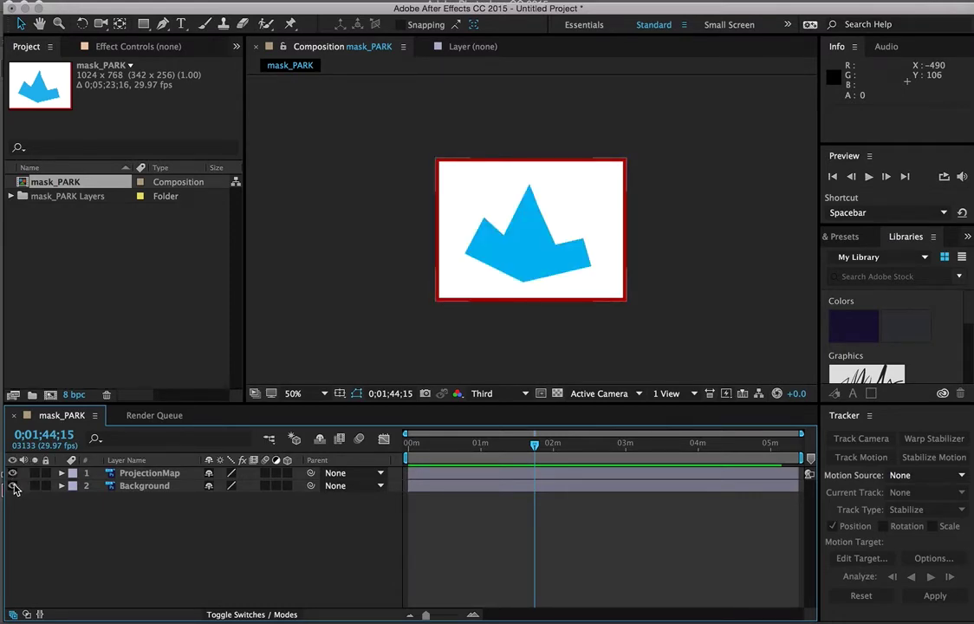
{"action": "left_click", "coordinate": [13, 486]}
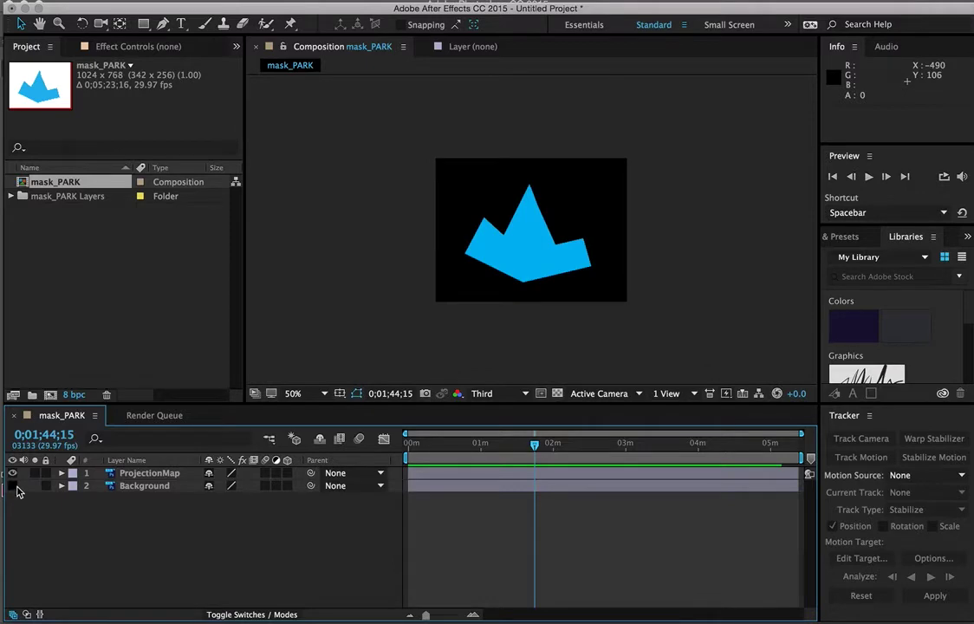
{"action": "left_click_drag", "start_coordinate": [534, 444], "coordinate": [451, 444]}
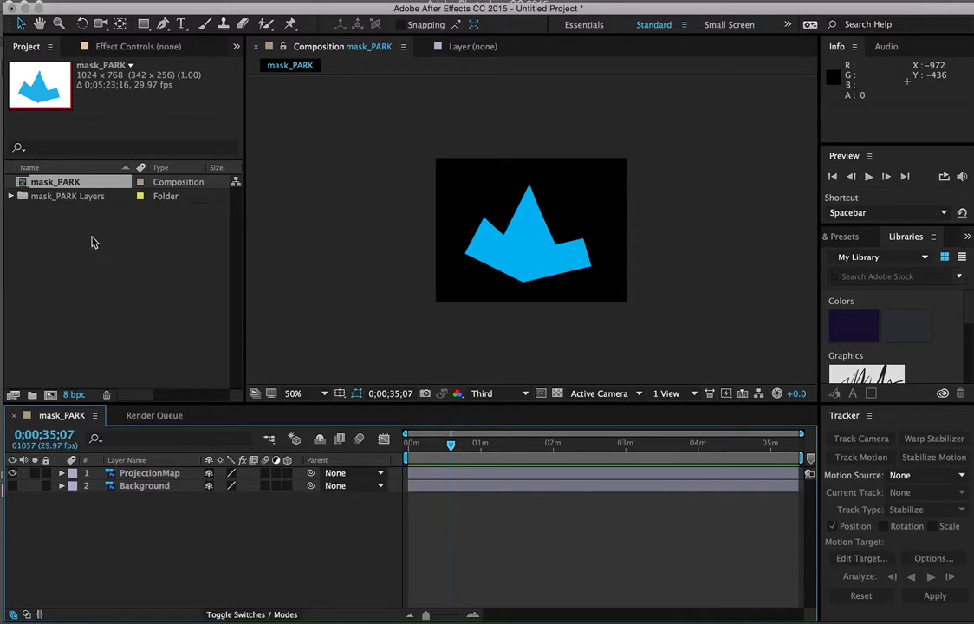
- Import CarbonFeed.mp4 from the Desktop as footage and add it to the mask_PARK timeline above the ProjectionMap layer
{"action": "left_click", "coordinate": [35, 2]}
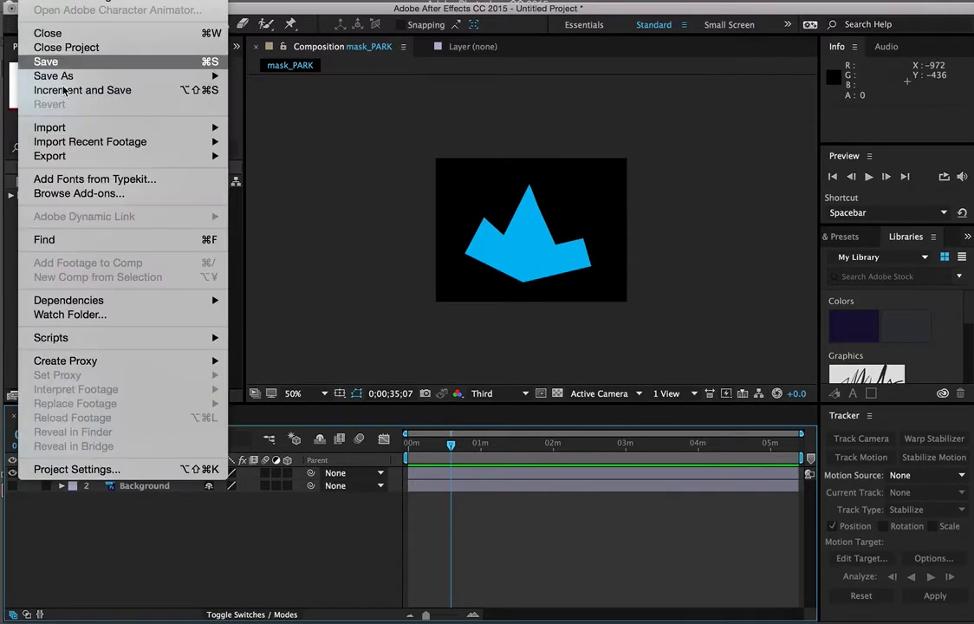
{"action": "mouse_move", "coordinate": [139, 127]}
{"action": "left_click", "coordinate": [243, 128]}
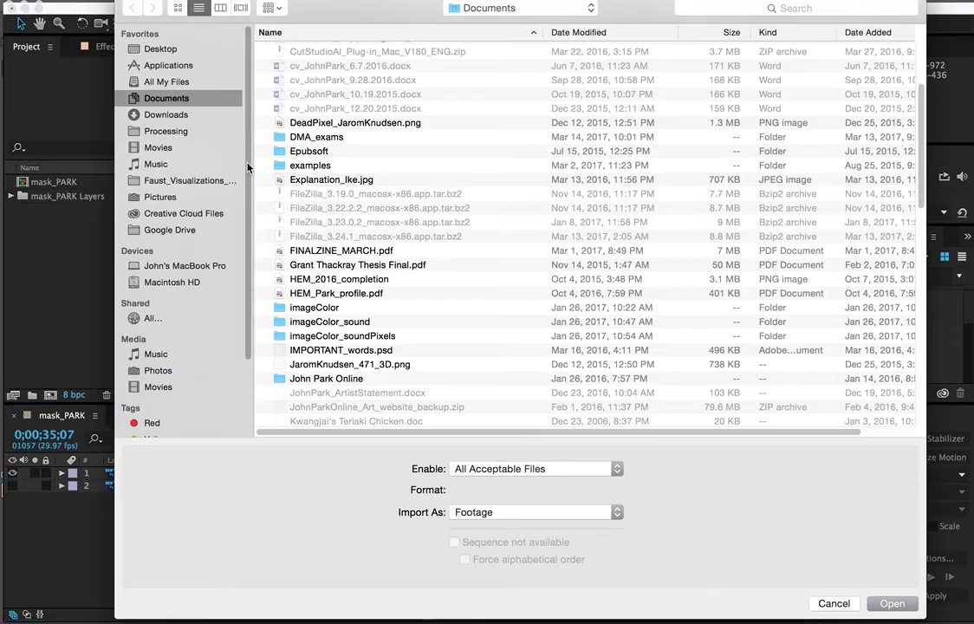
{"action": "left_click", "coordinate": [182, 51]}
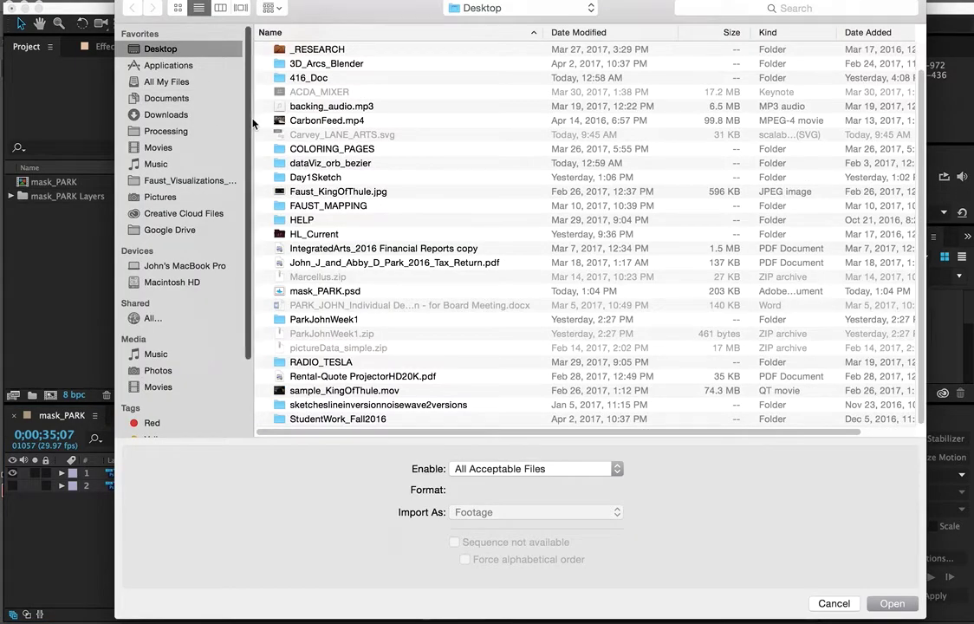
{"action": "double_click", "coordinate": [303, 121]}
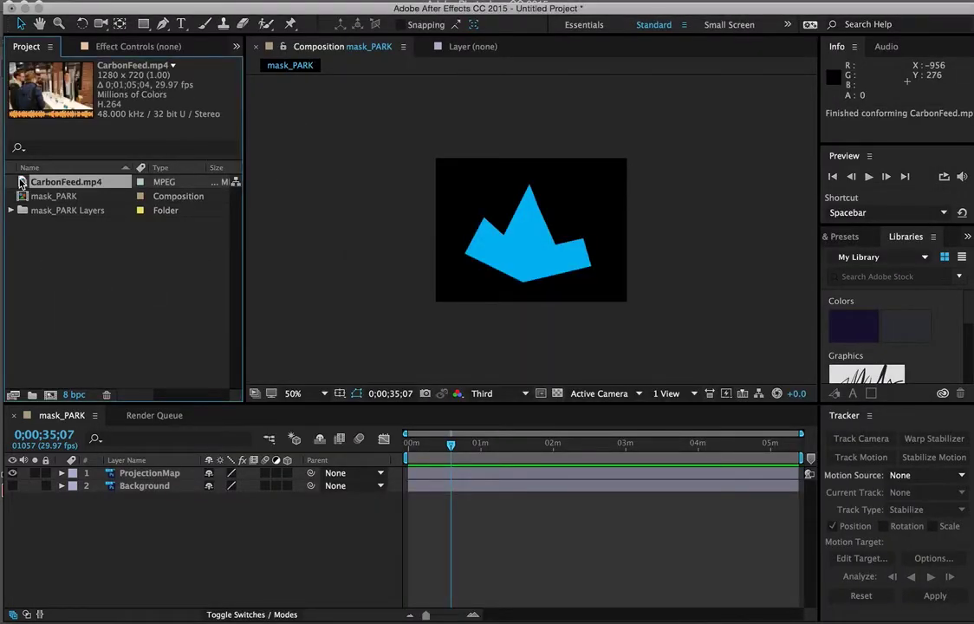
{"action": "left_click_drag", "start_coordinate": [23, 183], "coordinate": [60, 473]}
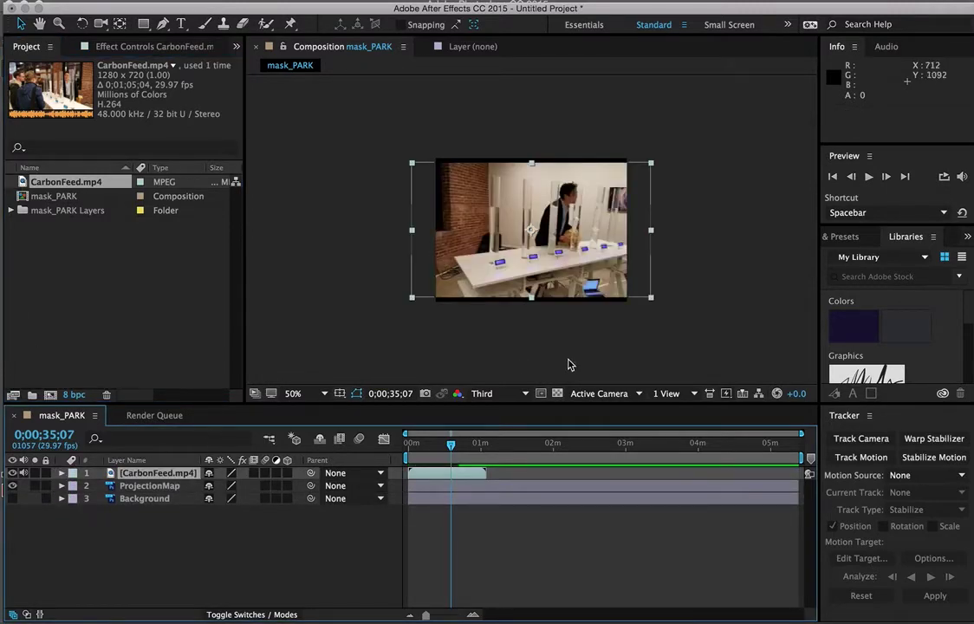
- Scale the CarbonFeed.mp4 layer down to fit inside the composition frame and place ProjectionMap above it in the layer stack
{"action": "left_click_drag", "start_coordinate": [651, 297], "coordinate": [594, 269]}
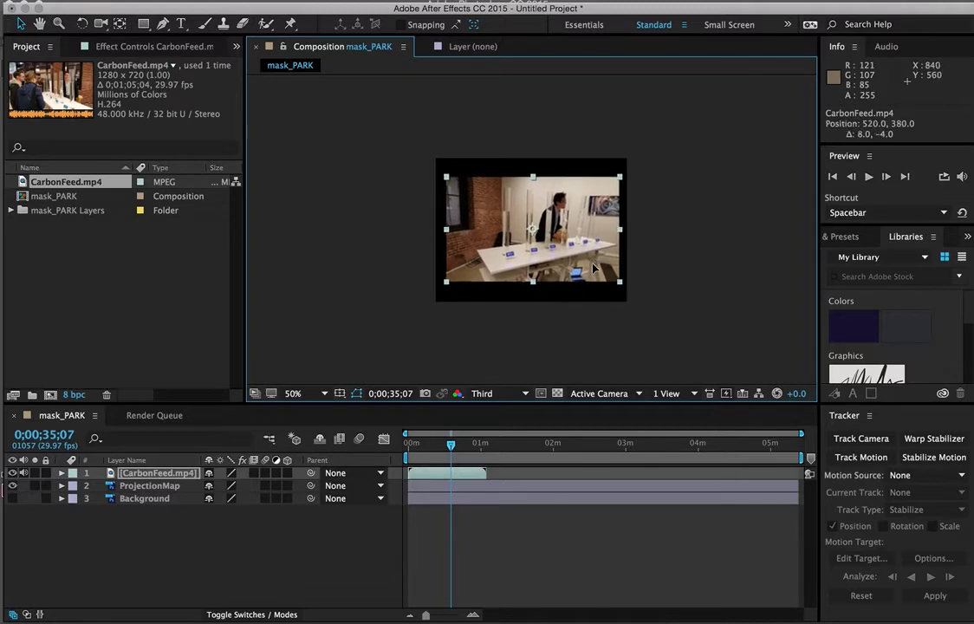
{"action": "left_click", "coordinate": [125, 487]}
{"action": "left_click_drag", "start_coordinate": [121, 494], "coordinate": [101, 420]}
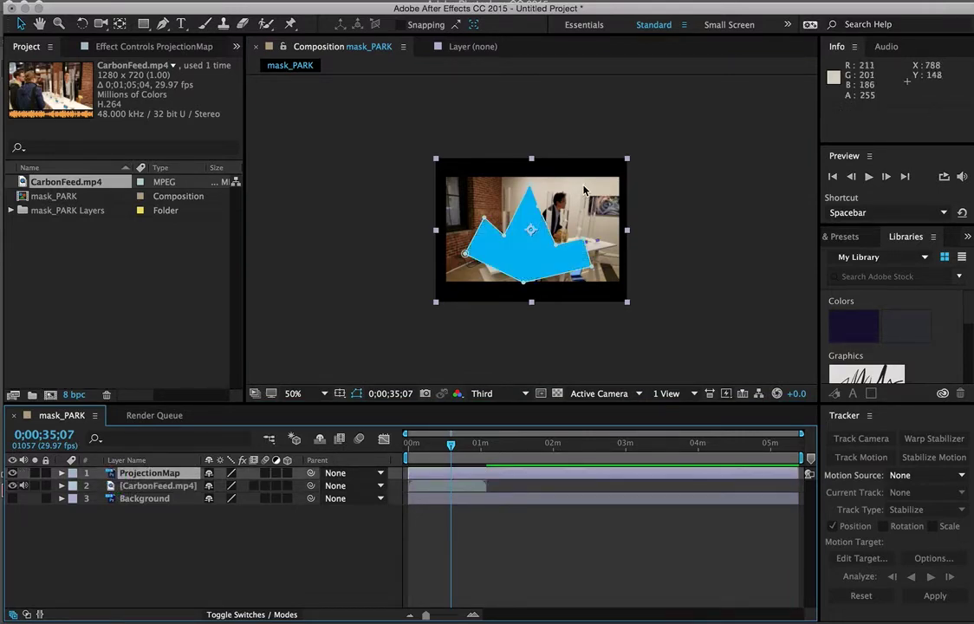
{"action": "left_click_drag", "start_coordinate": [586, 193], "coordinate": [585, 201]}
{"action": "key", "text": "ctrl+z"}
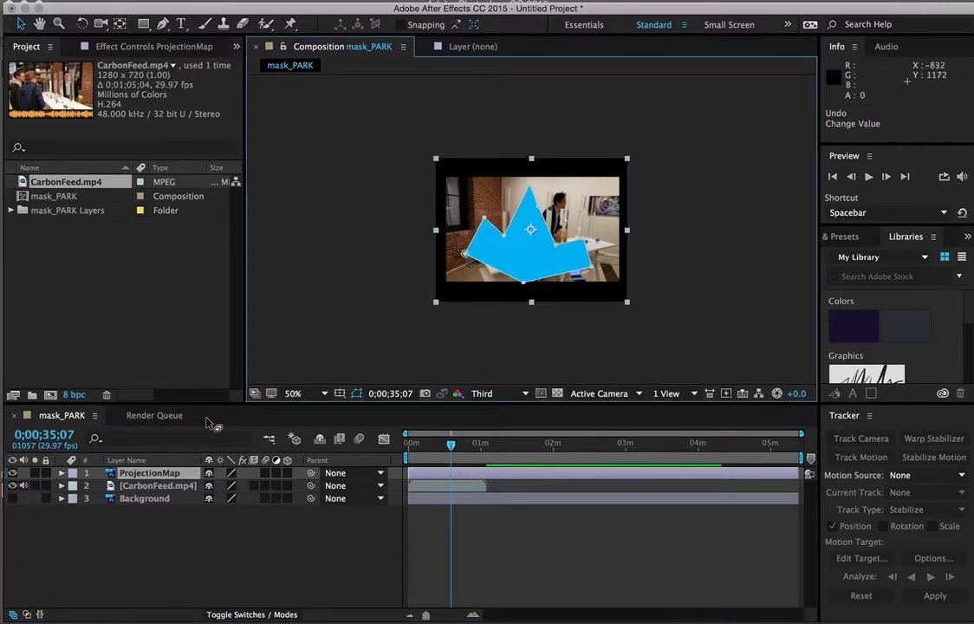
- Nudge the CarbonFeed.mp4 layer down and slightly left behind the blue shape, to position 516, 404
{"action": "left_click", "coordinate": [143, 486]}
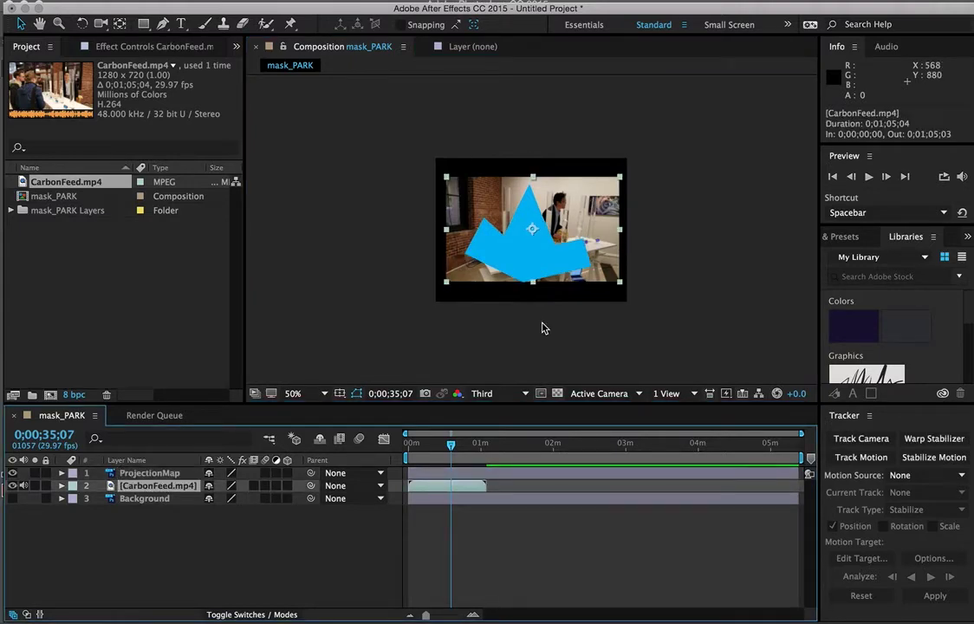
{"action": "key", "text": "Down"}
{"action": "key", "text": "Down"}
{"action": "key", "text": "Down"}
{"action": "key", "text": "Down"}
{"action": "key", "text": "Down"}
{"action": "key", "text": "Down"}
{"action": "key", "text": "Down"}
{"action": "key", "text": "Down"}
{"action": "key", "text": "Down"}
{"action": "key", "text": "Down"}
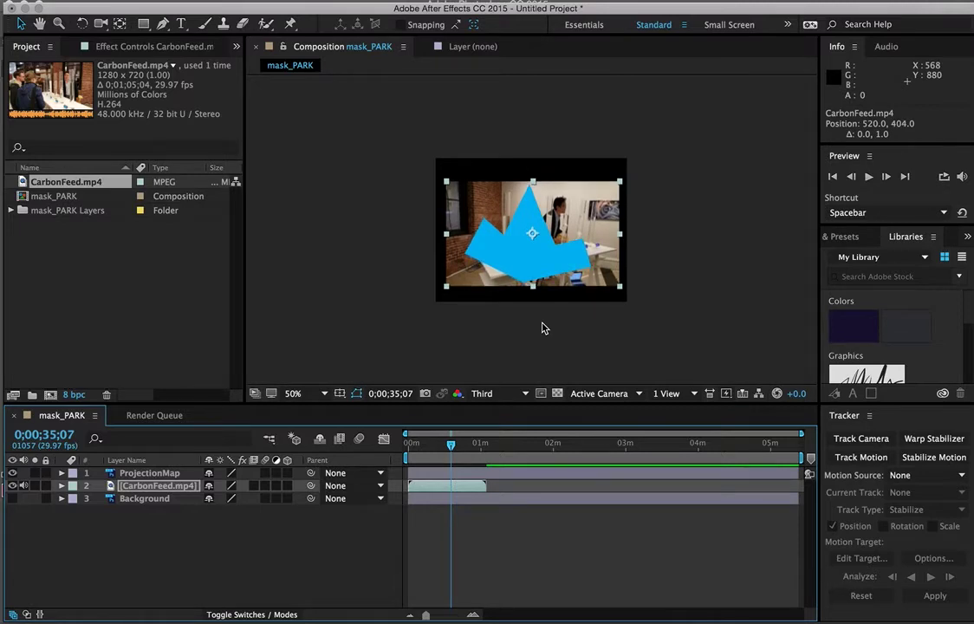
{"action": "key", "text": "Left"}
{"action": "key", "text": "Left"}
{"action": "key", "text": "Left"}
{"action": "key", "text": "Left"}
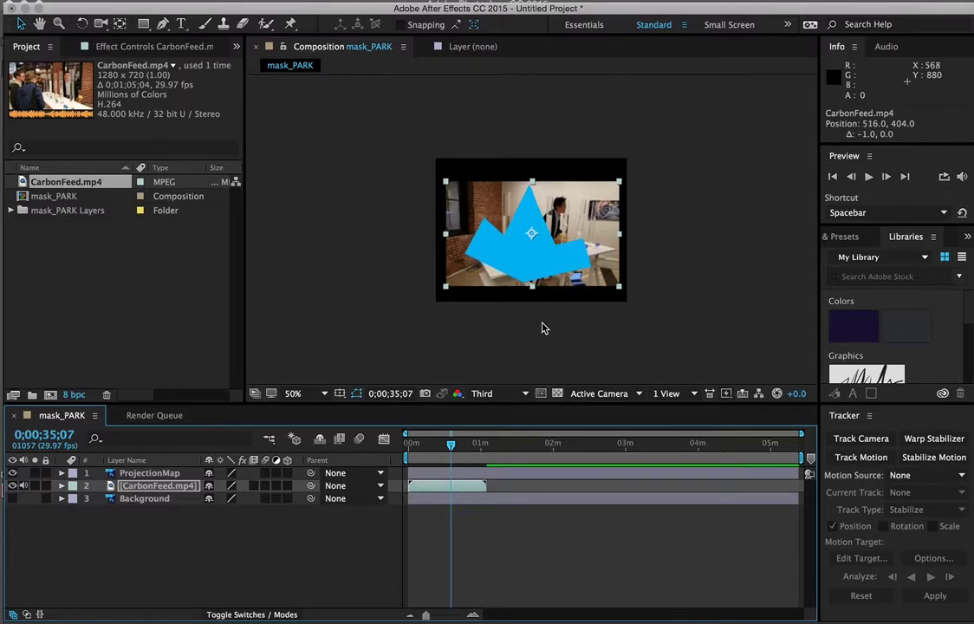
{"action": "left_click", "coordinate": [246, 537]}
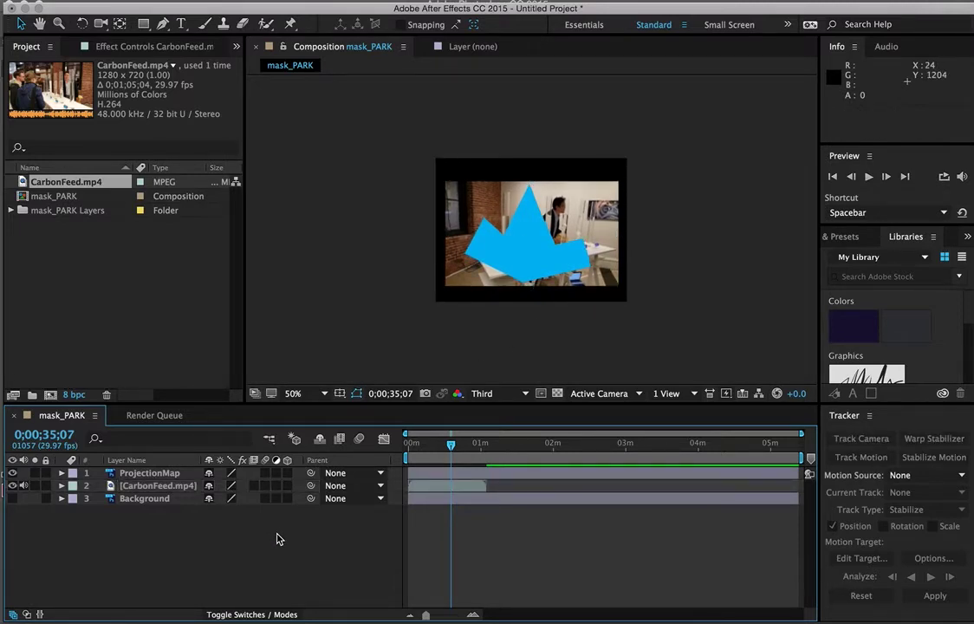
- Apply Alpha Matte "ProjectionMap" as the track matte of the CarbonFeed.mp4 layer and check the masked video at 0;00;32;02
{"action": "left_click", "coordinate": [121, 487]}
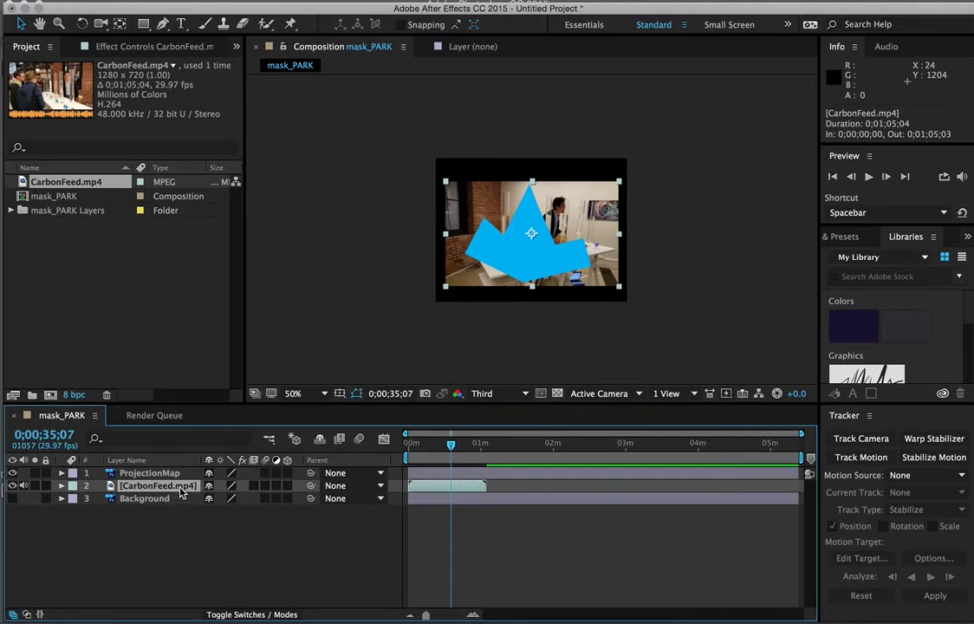
{"action": "left_click", "coordinate": [150, 474]}
{"action": "left_click", "coordinate": [141, 486]}
{"action": "left_click", "coordinate": [257, 615]}
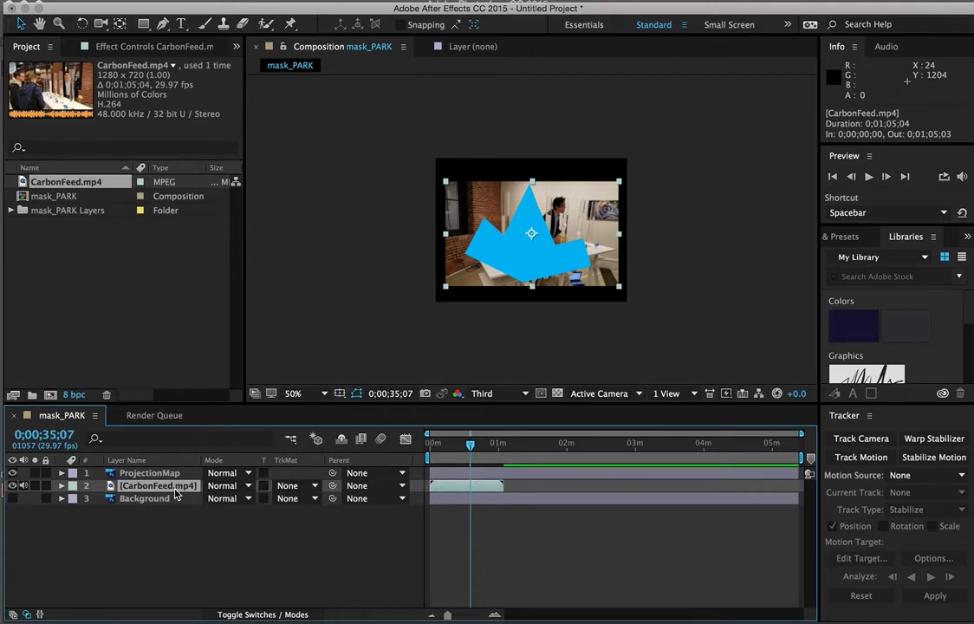
{"action": "left_click", "coordinate": [292, 487]}
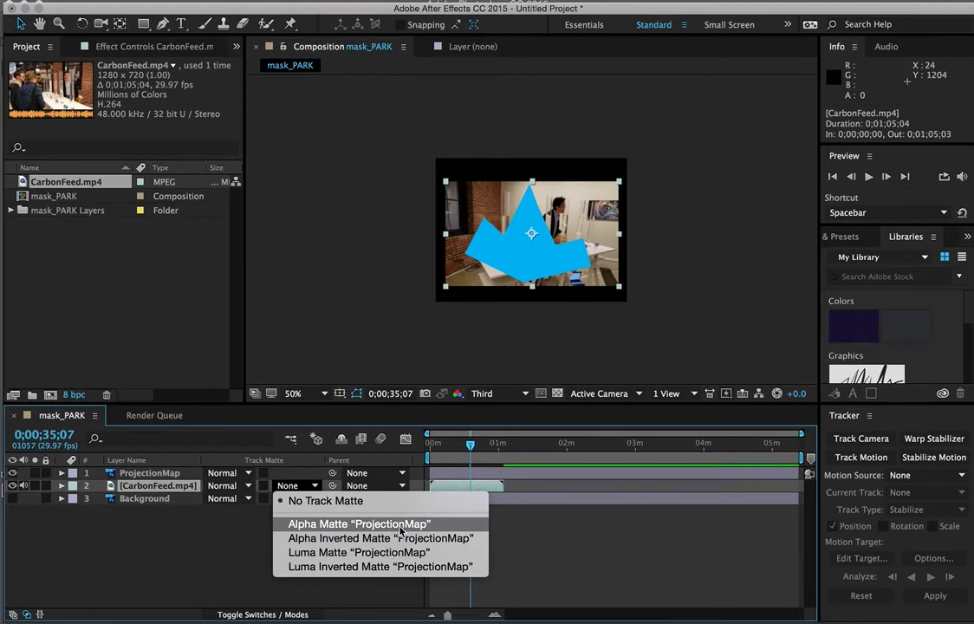
{"action": "left_click", "coordinate": [153, 475]}
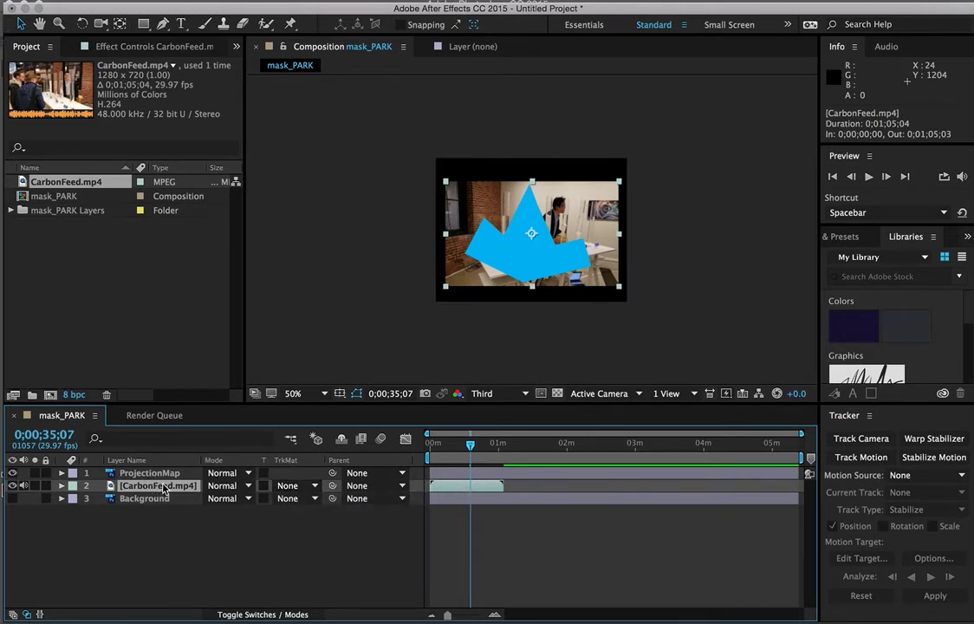
{"action": "left_click", "coordinate": [292, 485]}
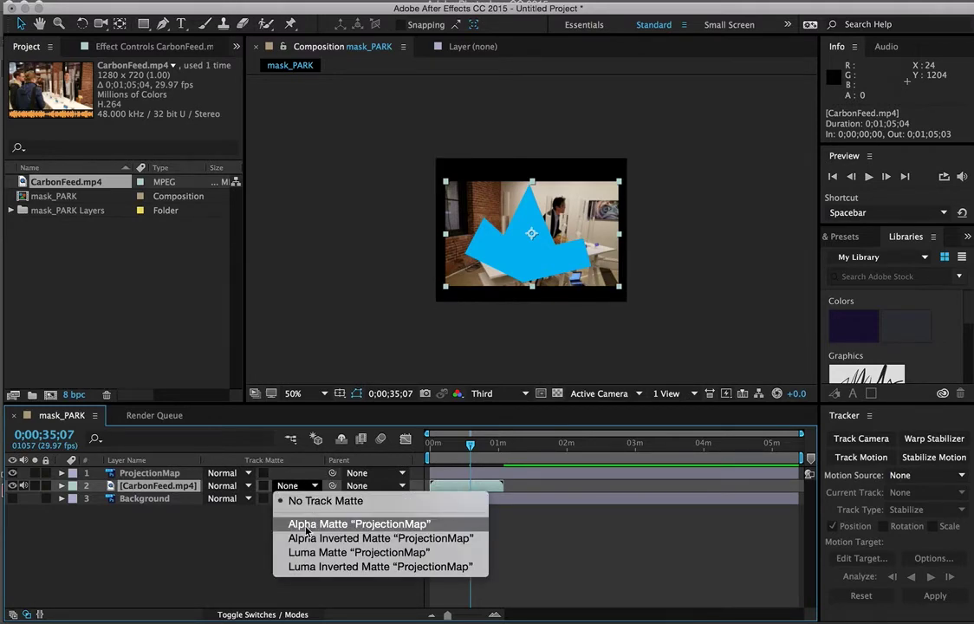
{"action": "left_click", "coordinate": [306, 524]}
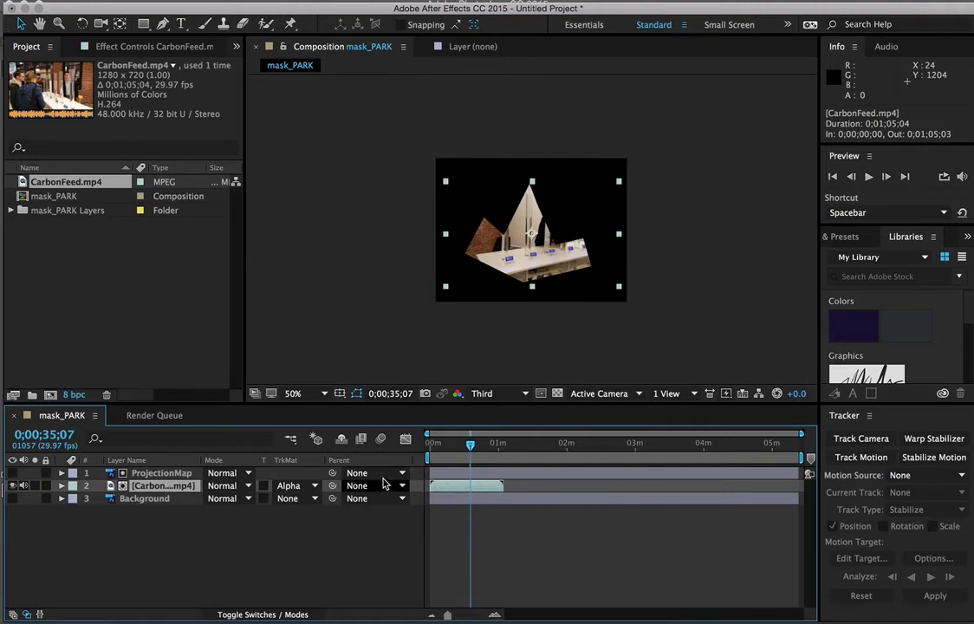
{"action": "mouse_move", "coordinate": [471, 445]}
{"action": "left_mouse_down"}
{"action": "mouse_move", "coordinate": [458, 445]}
{"action": "mouse_move", "coordinate": [492, 447]}
{"action": "mouse_move", "coordinate": [454, 450]}
{"action": "mouse_move", "coordinate": [467, 450]}
{"action": "left_mouse_up"}
{"action": "left_click", "coordinate": [413, 326]}
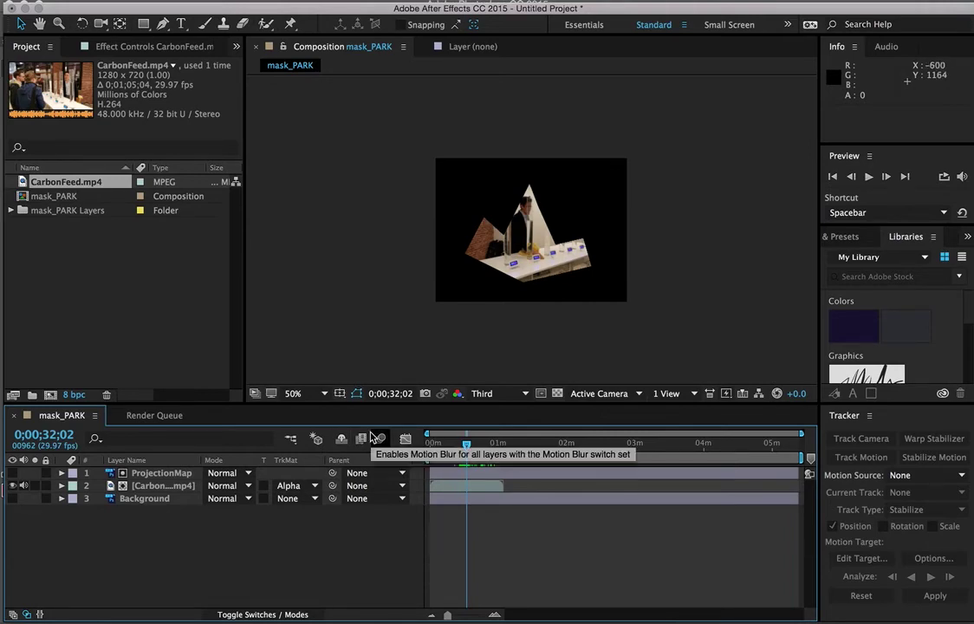
- Set the composition view to 100% magnification and Full resolution
{"action": "left_click", "coordinate": [295, 397]}
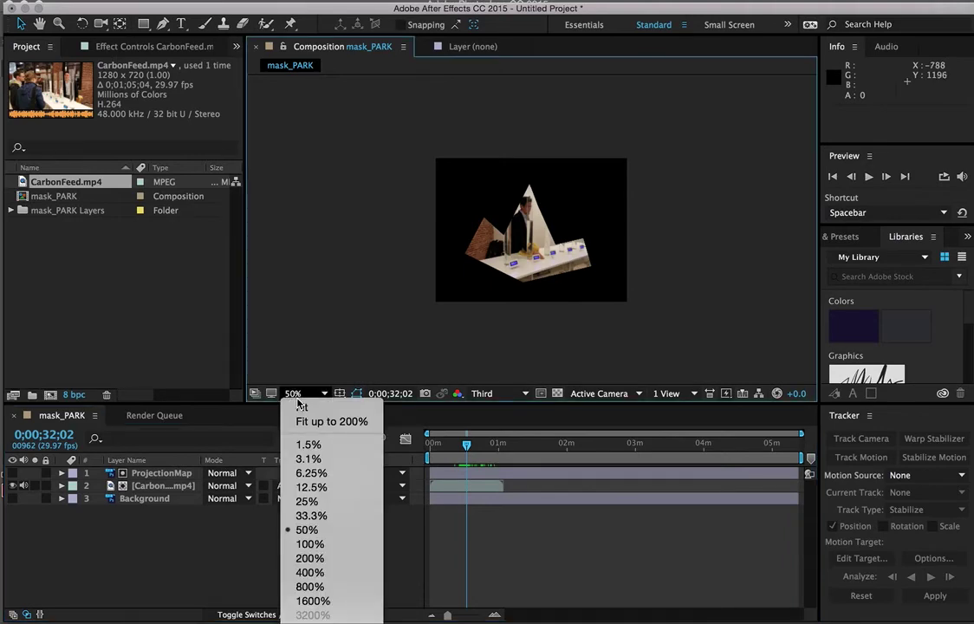
{"action": "left_click", "coordinate": [311, 544]}
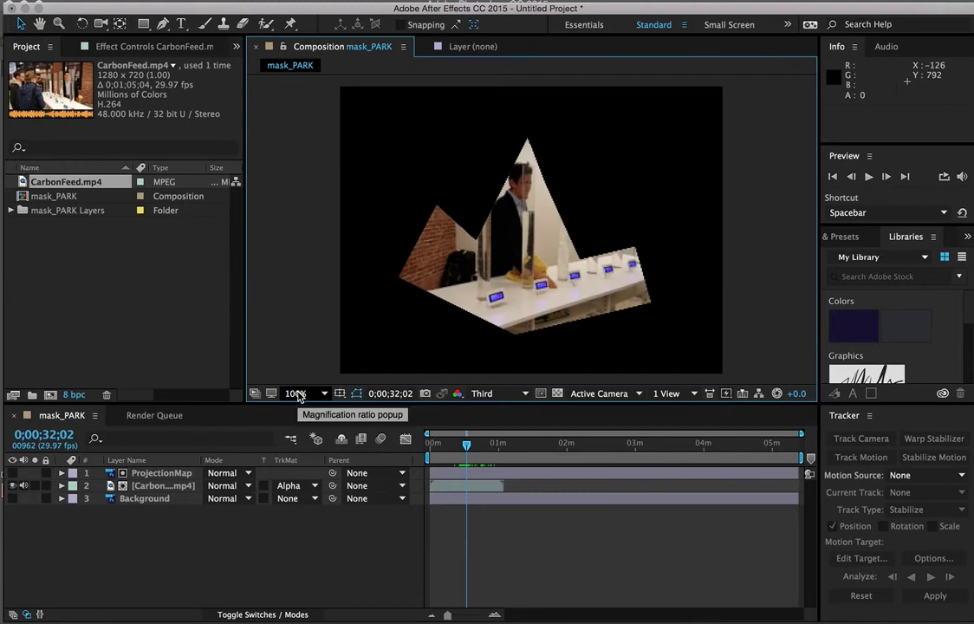
{"action": "left_click", "coordinate": [483, 392]}
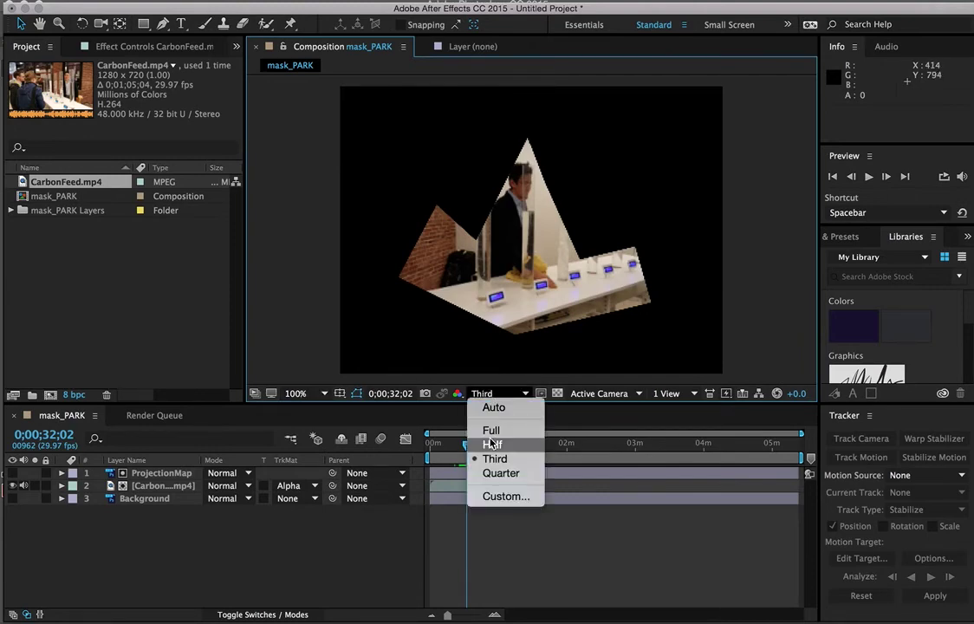
{"action": "left_click", "coordinate": [491, 431]}
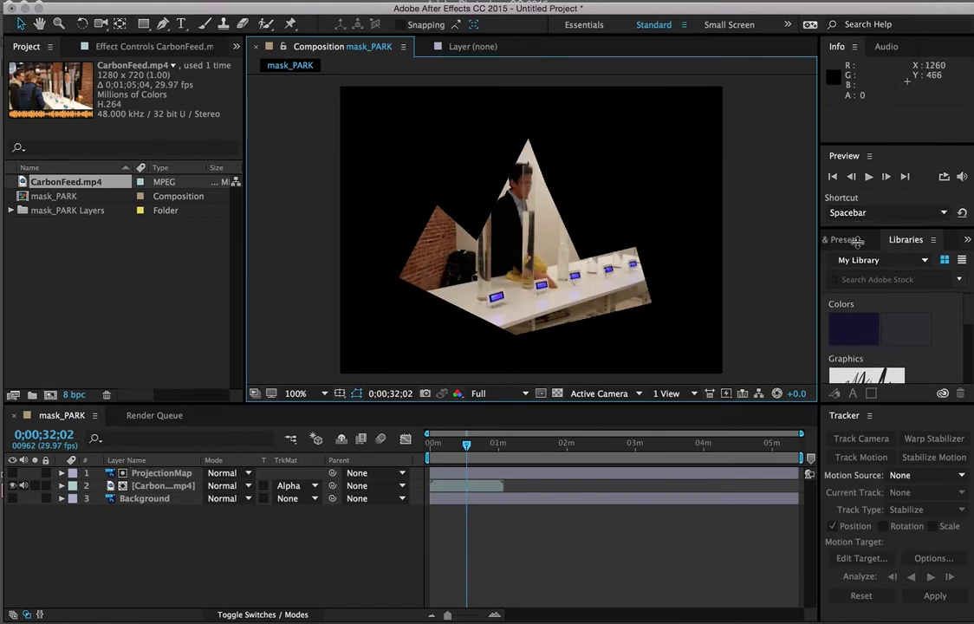
- Reveal all the preview settings and configure full-screen playback at Full resolution, playing from the current time
{"action": "left_click_drag", "start_coordinate": [854, 224], "coordinate": [856, 362]}
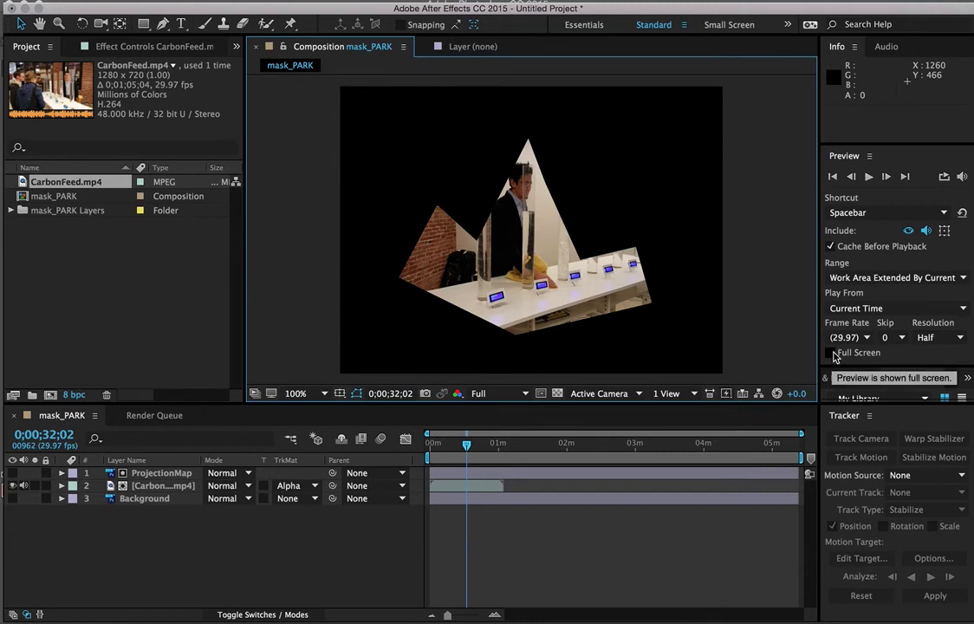
{"action": "left_click", "coordinate": [831, 354]}
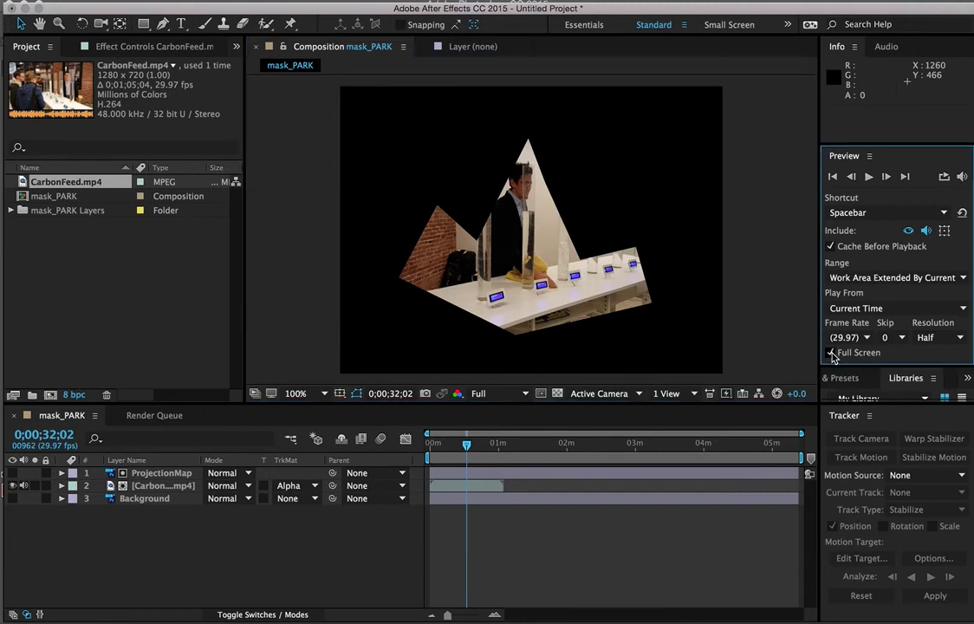
{"action": "left_click", "coordinate": [934, 337]}
{"action": "left_click", "coordinate": [935, 373]}
{"action": "left_click", "coordinate": [863, 309]}
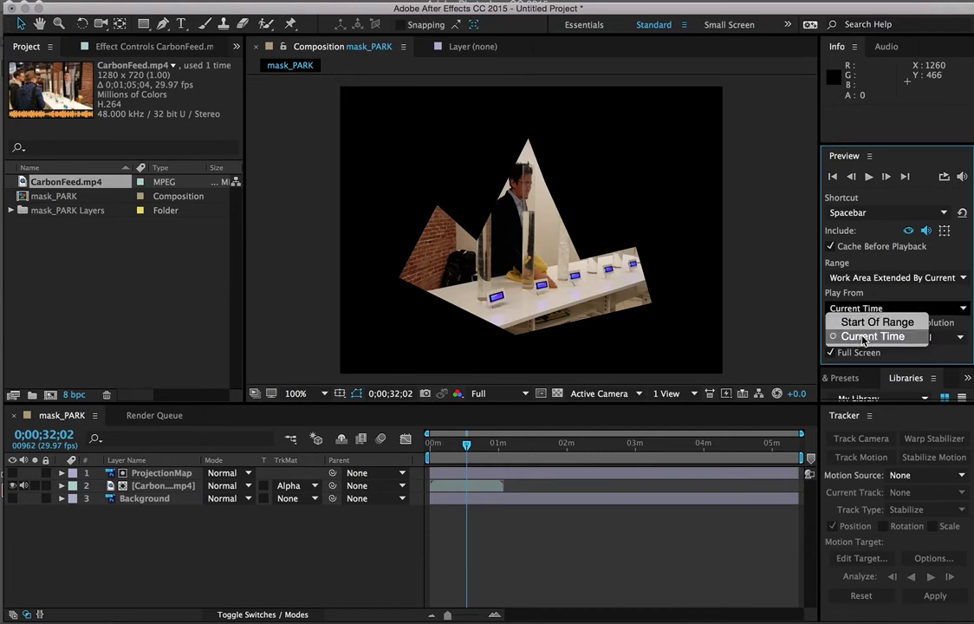
{"action": "left_click", "coordinate": [860, 336]}
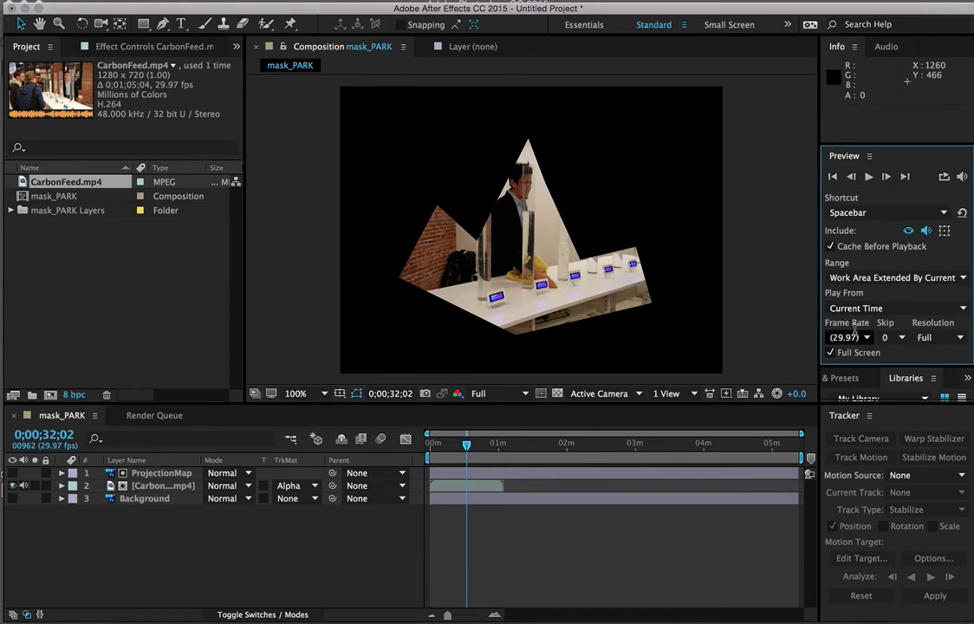
- Preview the masked video full screen from 0;00;25;15 and briefly check the frame with the safe-area guides
{"action": "left_click", "coordinate": [447, 444]}
{"action": "mouse_move", "coordinate": [447, 448]}
{"action": "left_mouse_down"}
{"action": "mouse_move", "coordinate": [469, 449]}
{"action": "mouse_move", "coordinate": [460, 453]}
{"action": "left_mouse_up"}
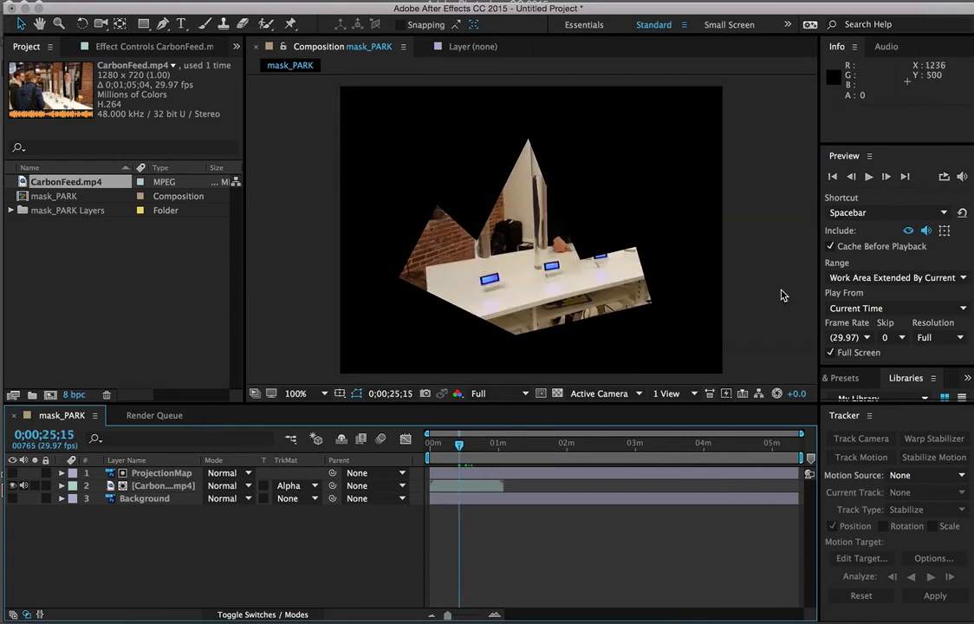
{"action": "key", "text": "apostrophe"}
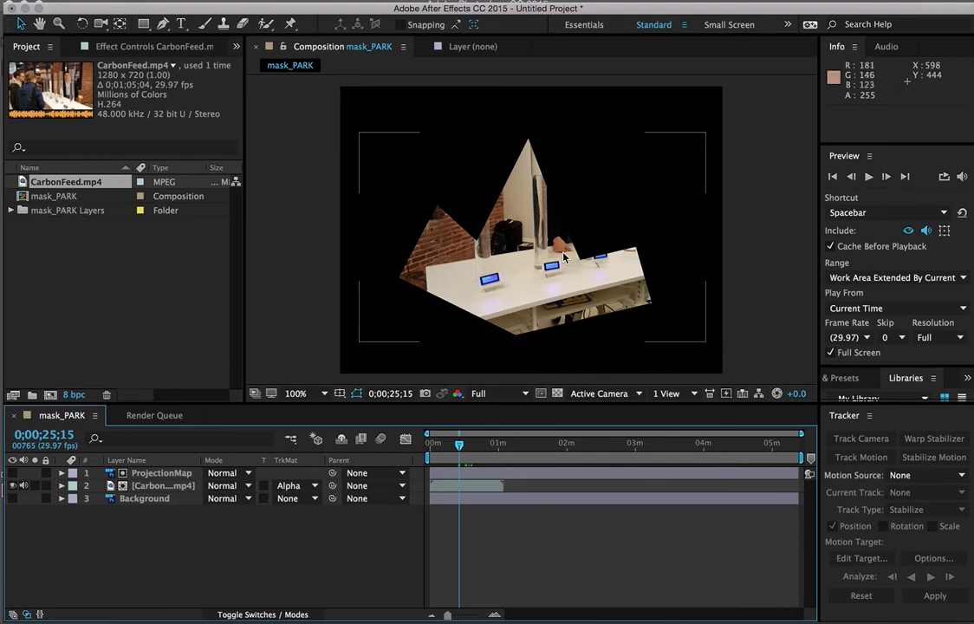
{"action": "key", "text": "space"}
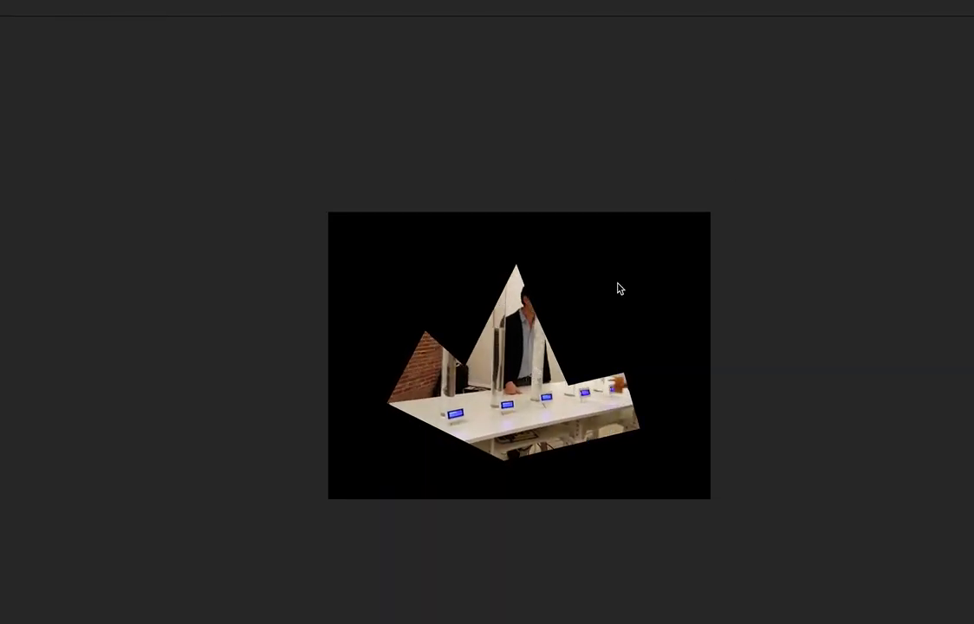
{"action": "key", "text": "space"}
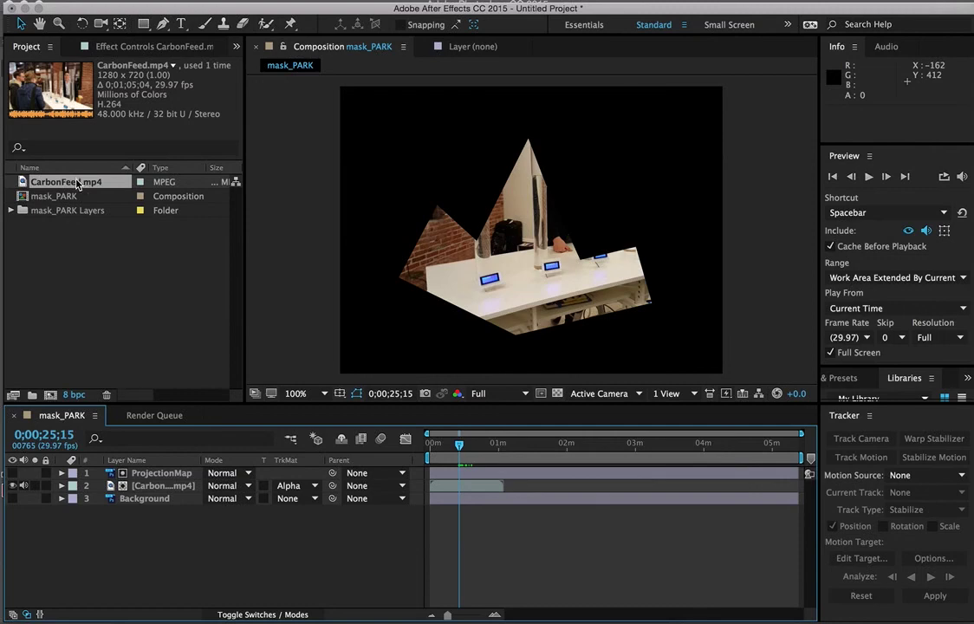
{"action": "key", "text": "apostrophe"}
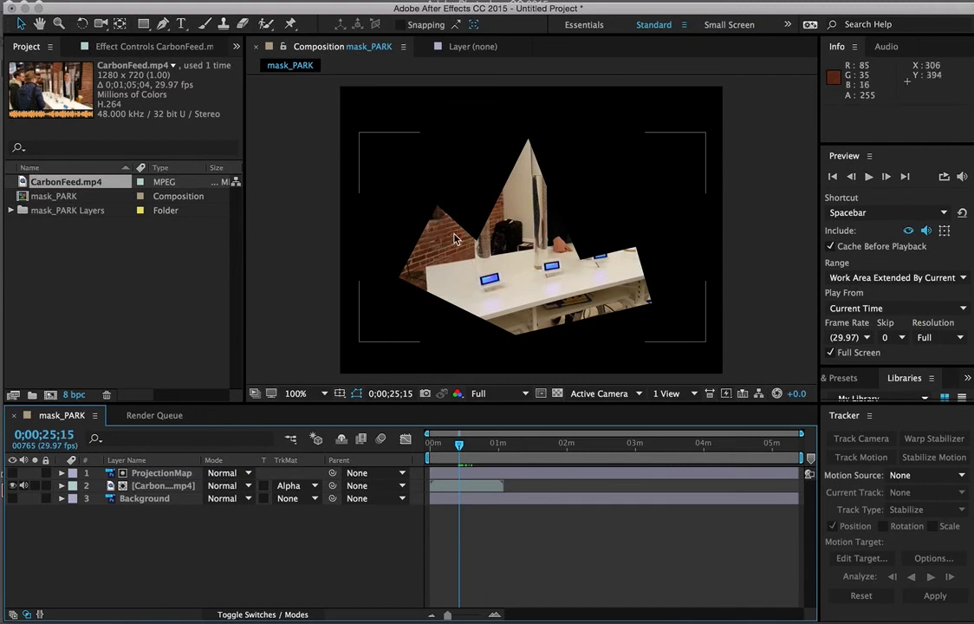
{"action": "key", "text": "apostrophe"}
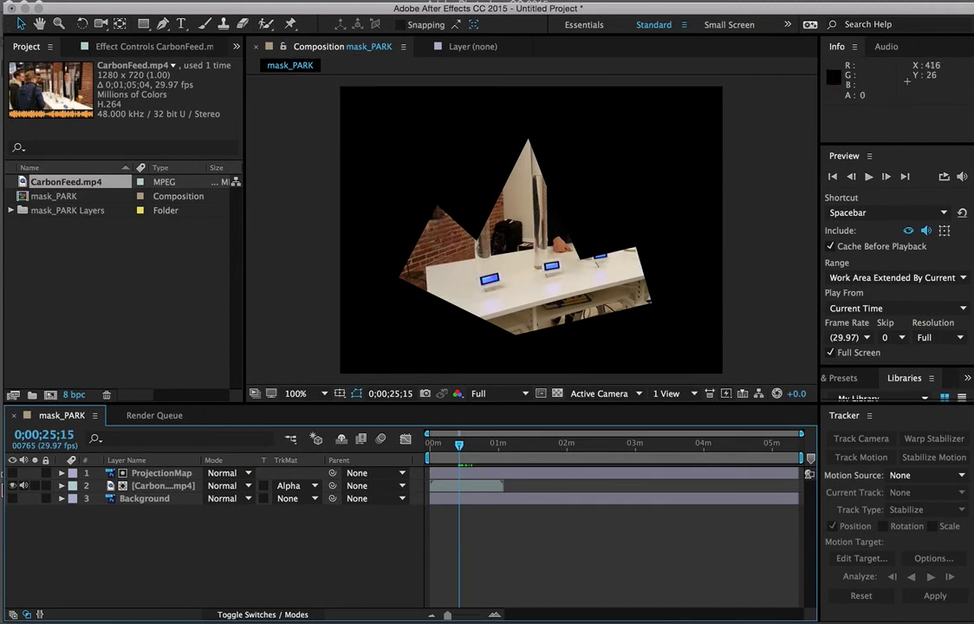